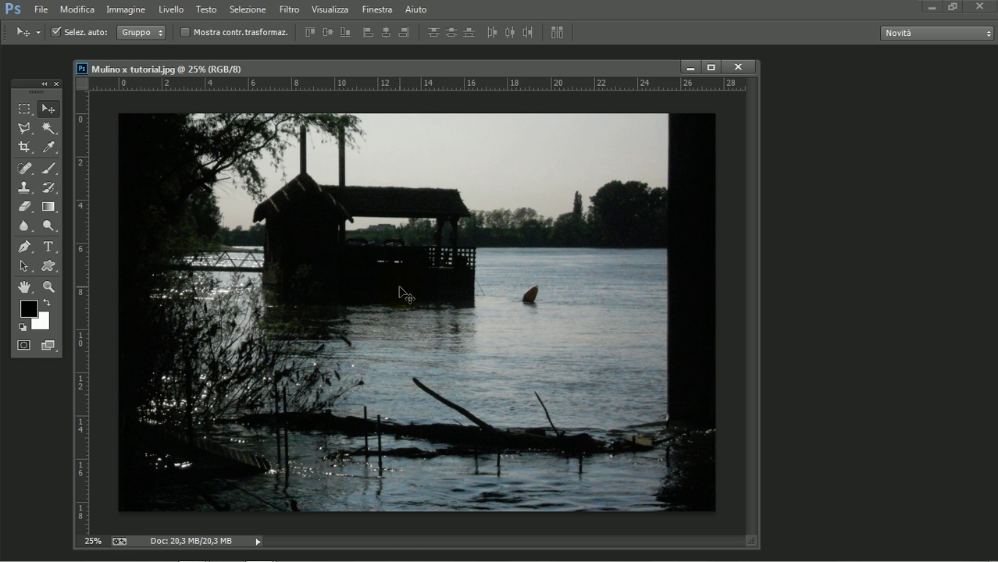
Step: Show the Layers panel and convert the Sfondo layer into a smart object, Livello 0
{"action": "left_click", "coordinate": [382, 12]}
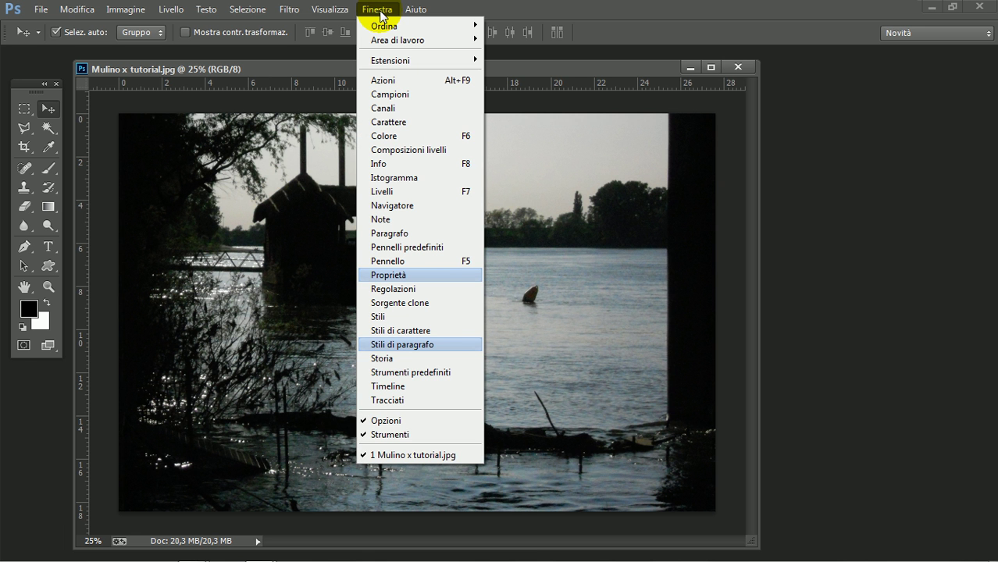
{"action": "left_click", "coordinate": [420, 191]}
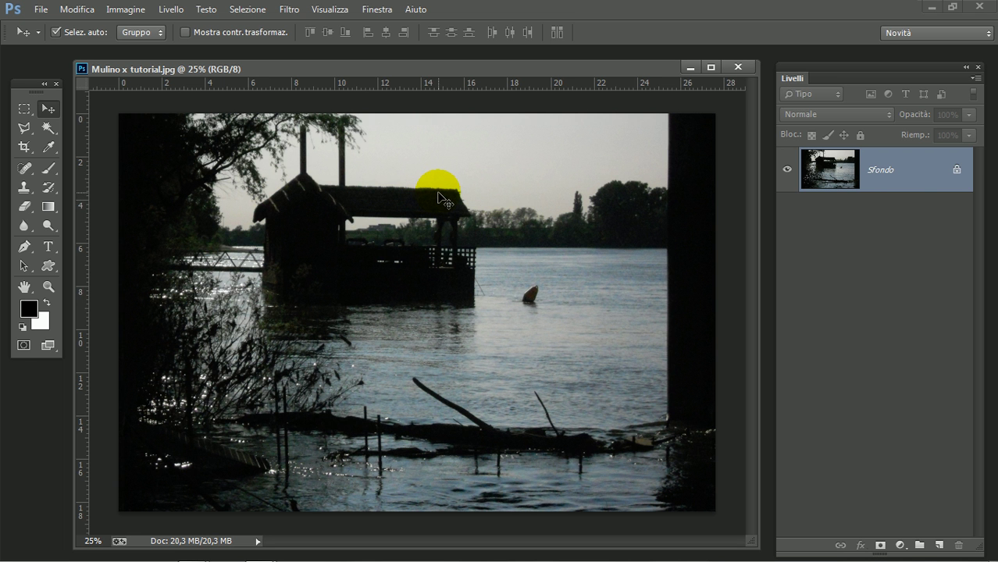
{"action": "right_click", "coordinate": [920, 172]}
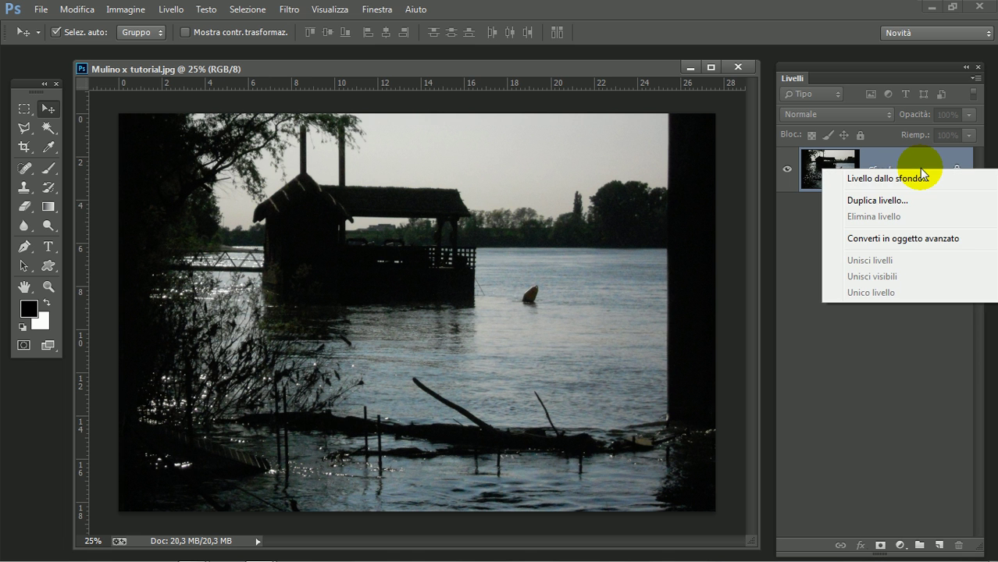
{"action": "left_click", "coordinate": [903, 238]}
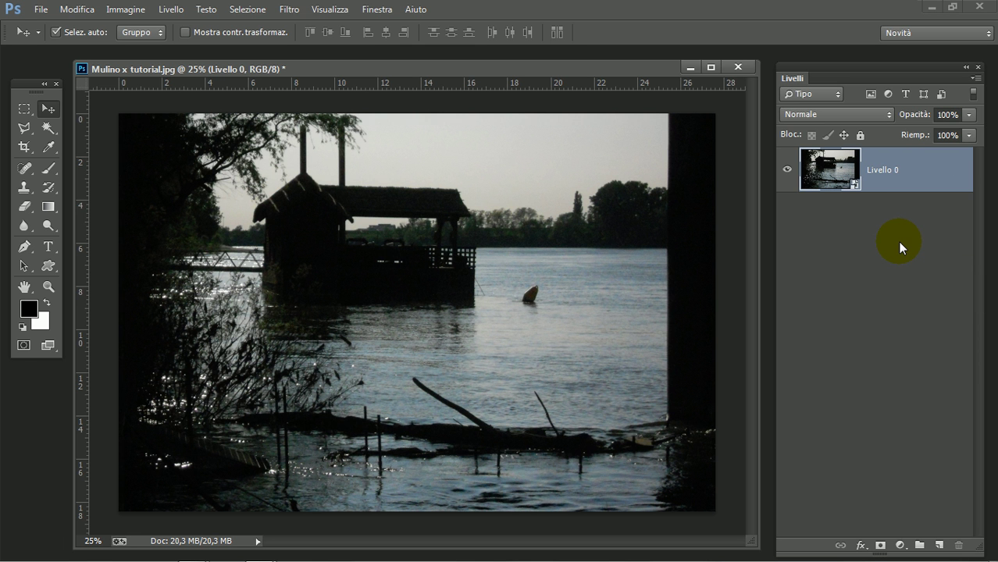
{"action": "left_click", "coordinate": [289, 19]}
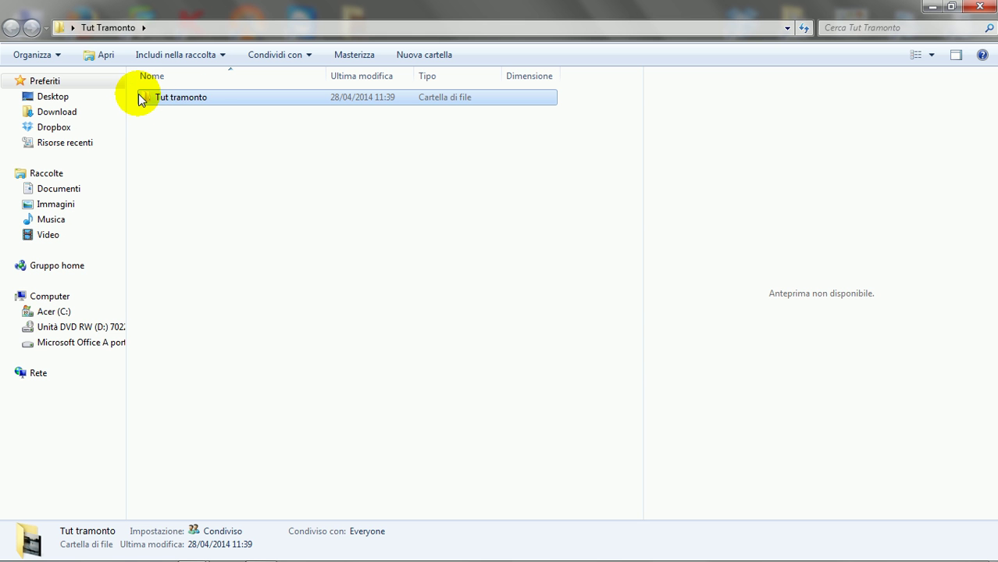
Step: Browse the Tut tramonto folder in Adobe Bridge CS5
{"action": "right_click", "coordinate": [145, 100]}
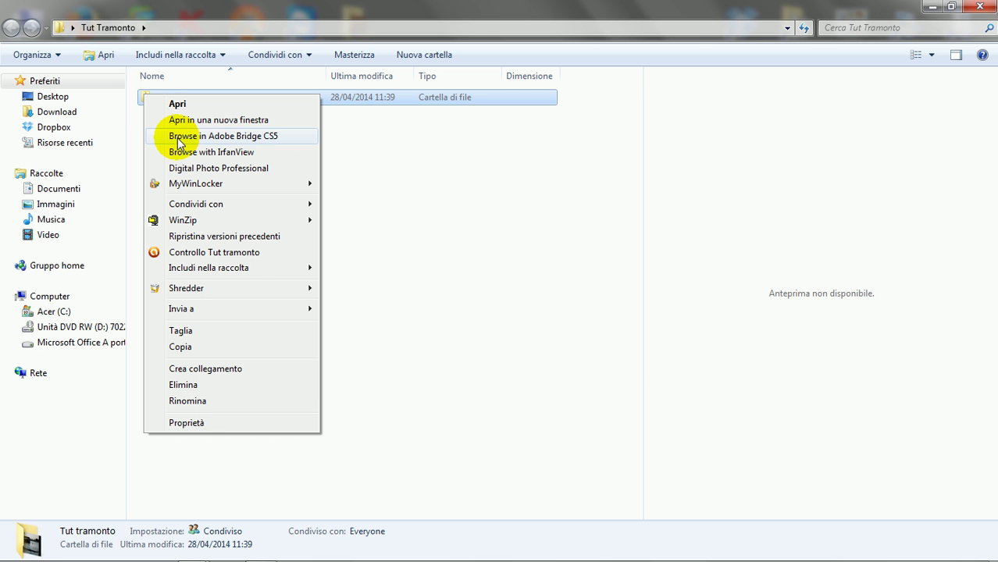
{"action": "left_click", "coordinate": [237, 138]}
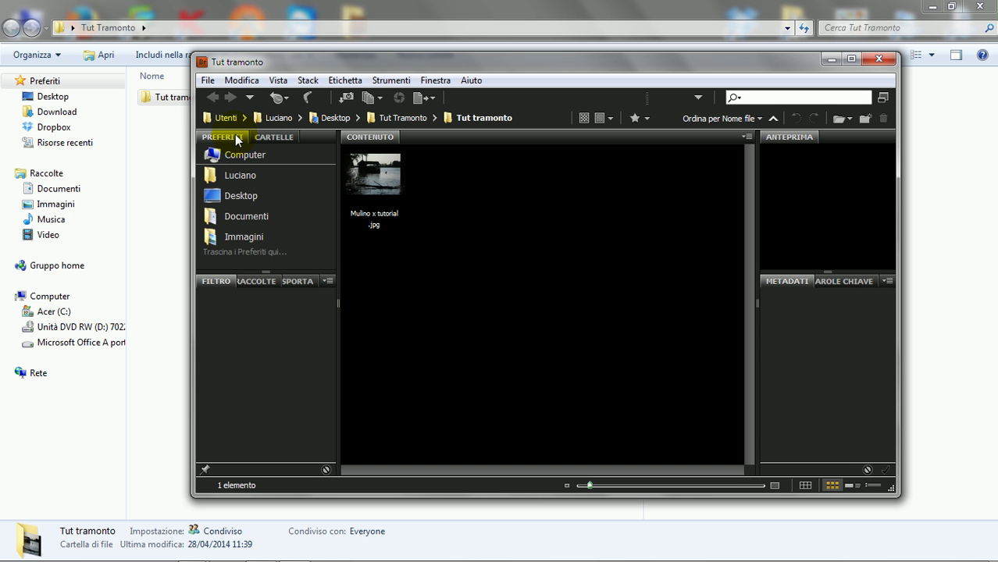
Step: Select the Mulino x tutorial.jpg thumbnail in Bridge to view its details, then choose Apri in Camera Raw
{"action": "left_click", "coordinate": [377, 183]}
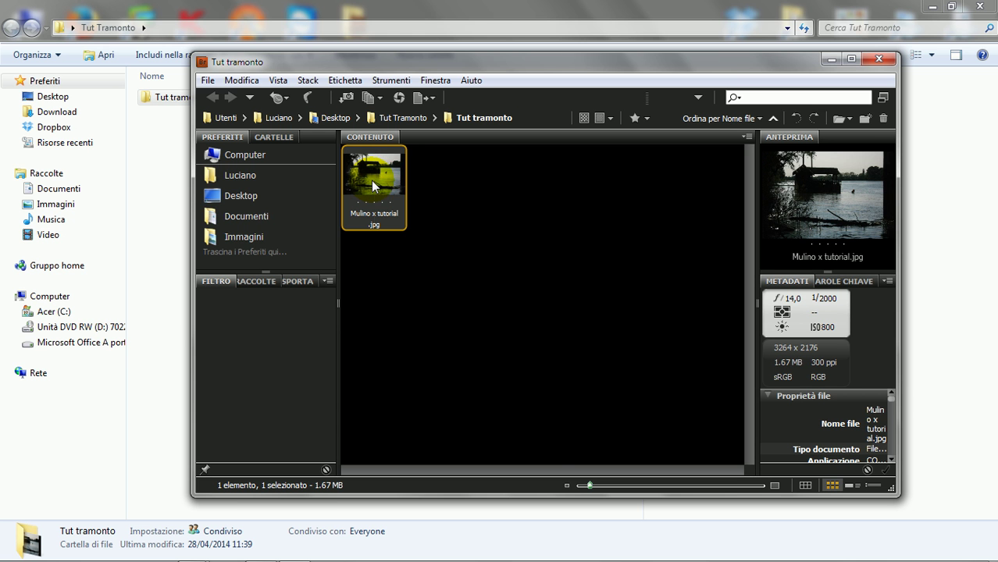
{"action": "right_click", "coordinate": [371, 181]}
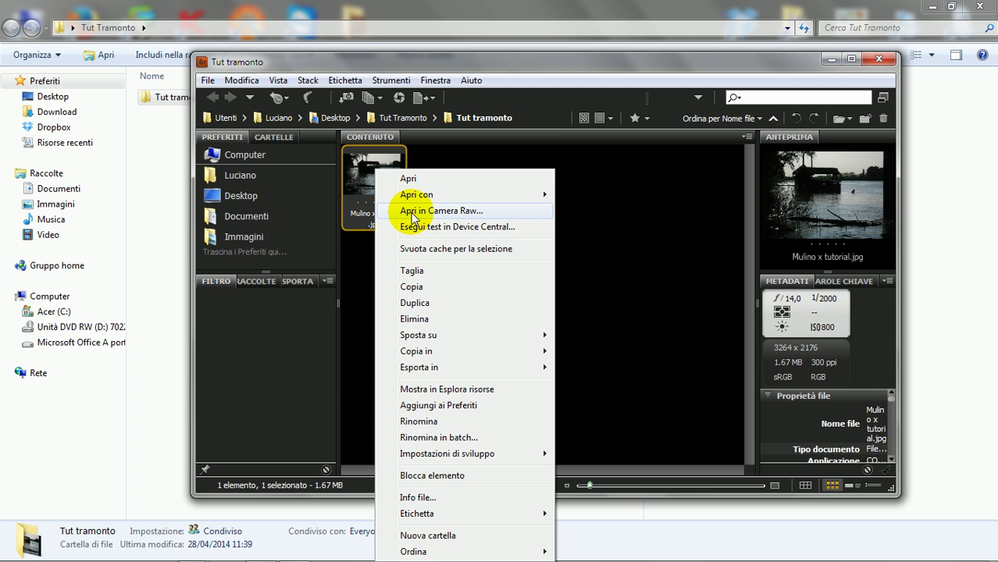
{"action": "left_click", "coordinate": [412, 215]}
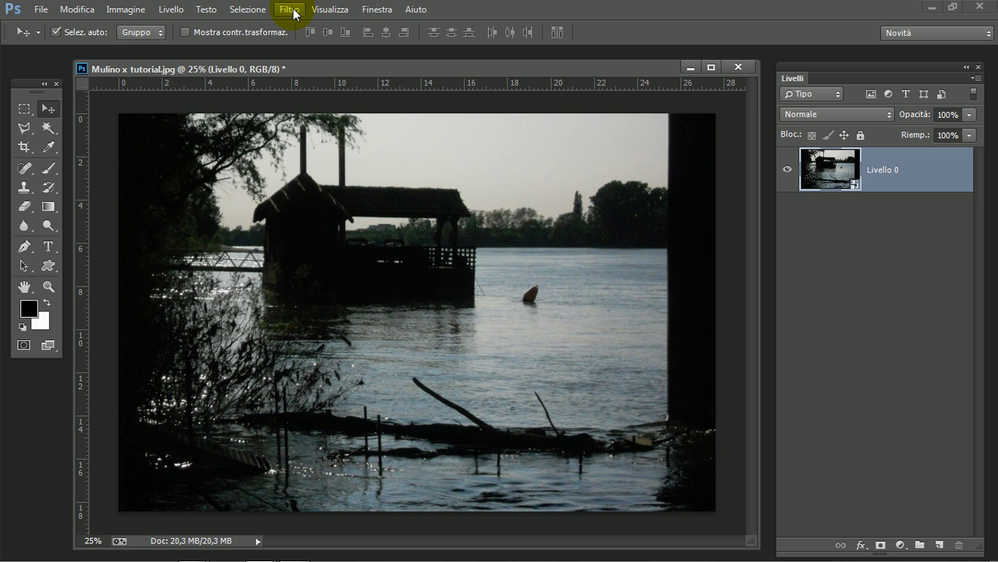
Step: Apply Filtro Camera Raw to the Livello 0 smart object
{"action": "left_click", "coordinate": [289, 10]}
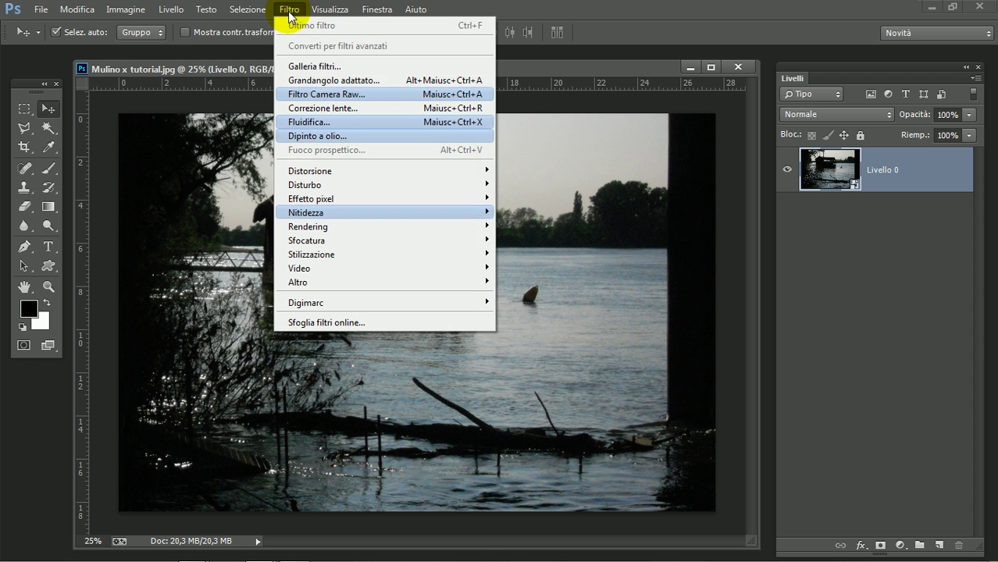
{"action": "left_click", "coordinate": [315, 95]}
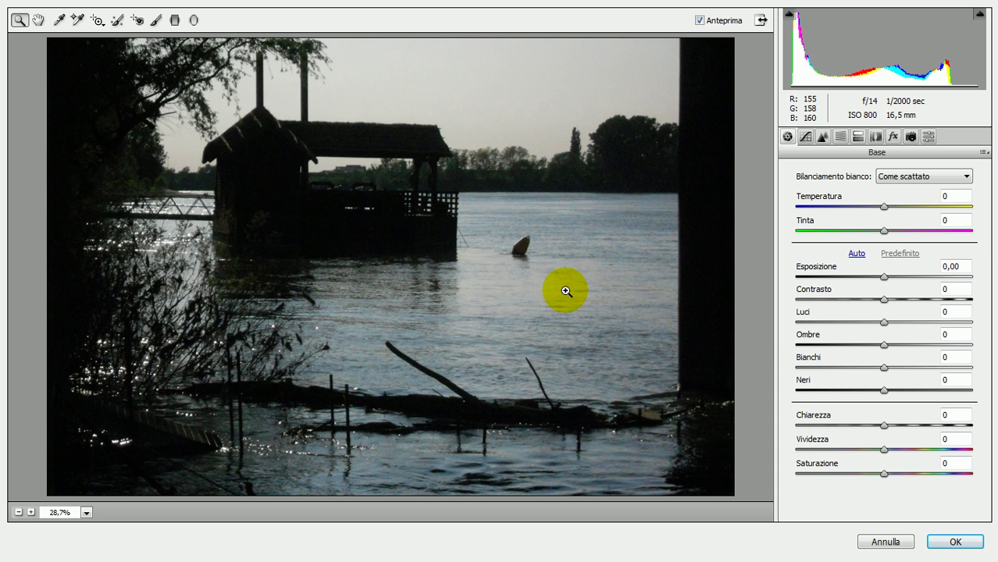
Step: Set Temperatura +59, Esposizione +0,30, Contrasto +31 and Luci -37 in the Base panel
{"action": "left_click", "coordinate": [885, 210]}
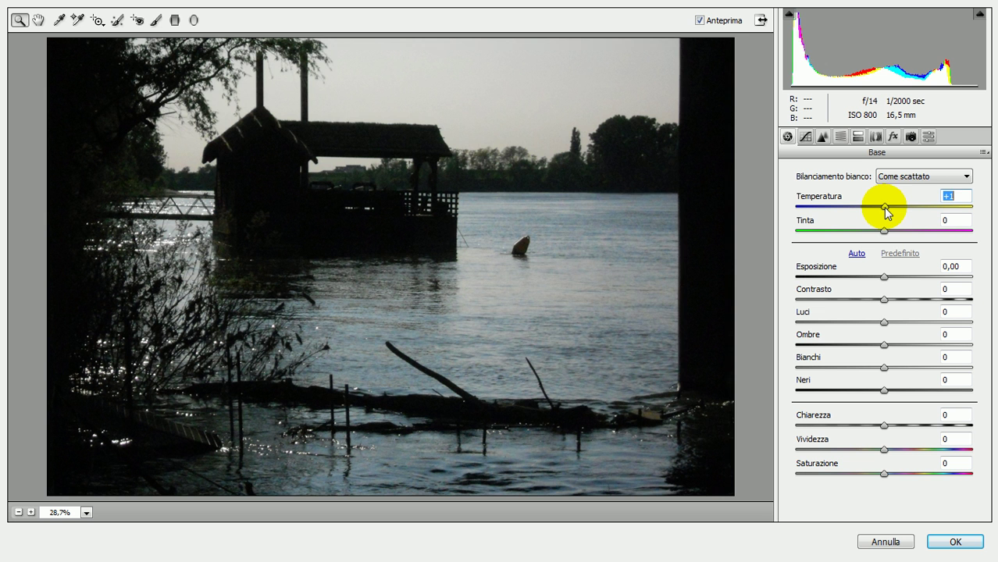
{"action": "left_click_drag", "start_coordinate": [885, 210], "coordinate": [917, 219]}
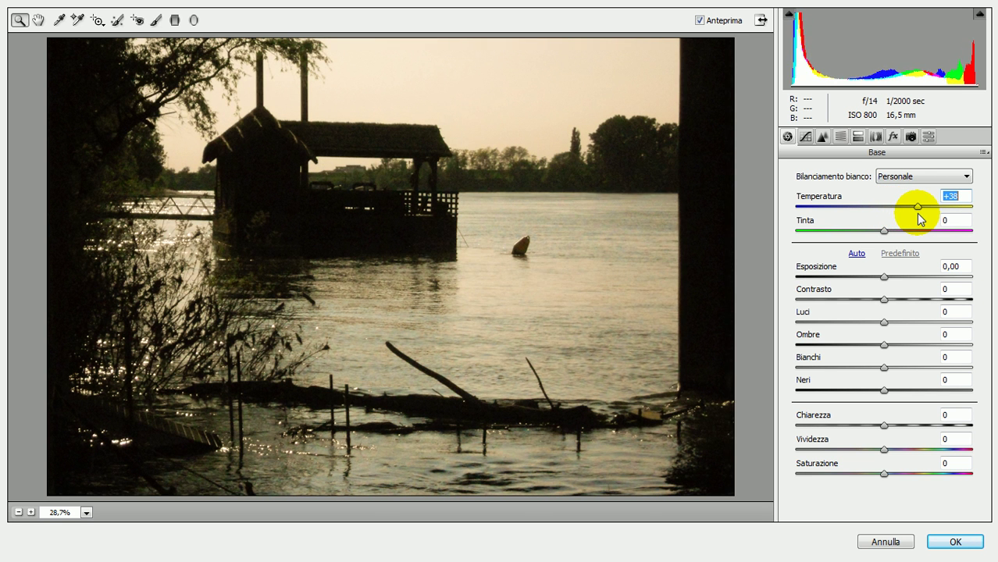
{"action": "left_click_drag", "start_coordinate": [918, 213], "coordinate": [939, 221]}
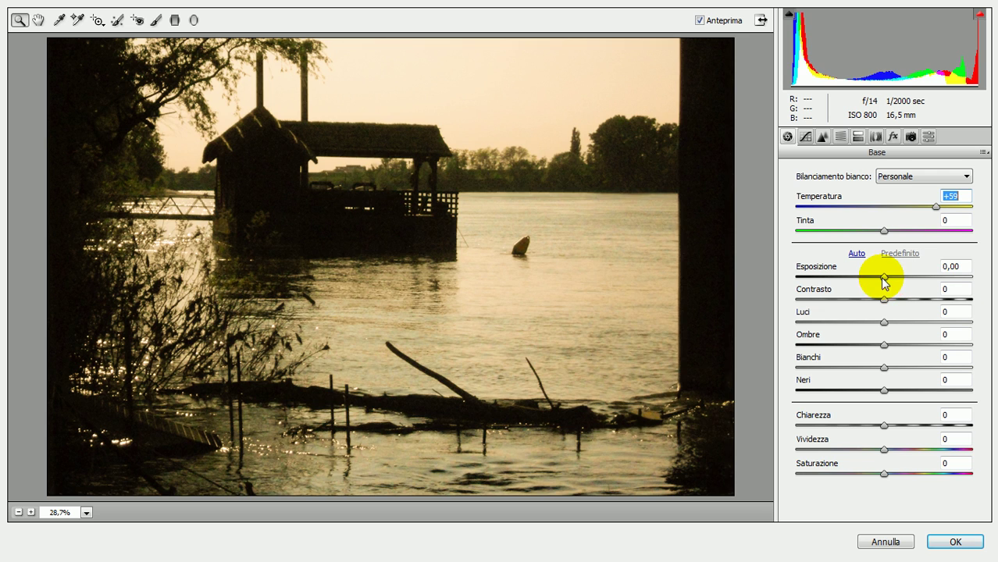
{"action": "mouse_move", "coordinate": [883, 277]}
{"action": "left_mouse_down"}
{"action": "mouse_move", "coordinate": [895, 277]}
{"action": "mouse_move", "coordinate": [865, 277]}
{"action": "mouse_move", "coordinate": [889, 278]}
{"action": "left_mouse_up"}
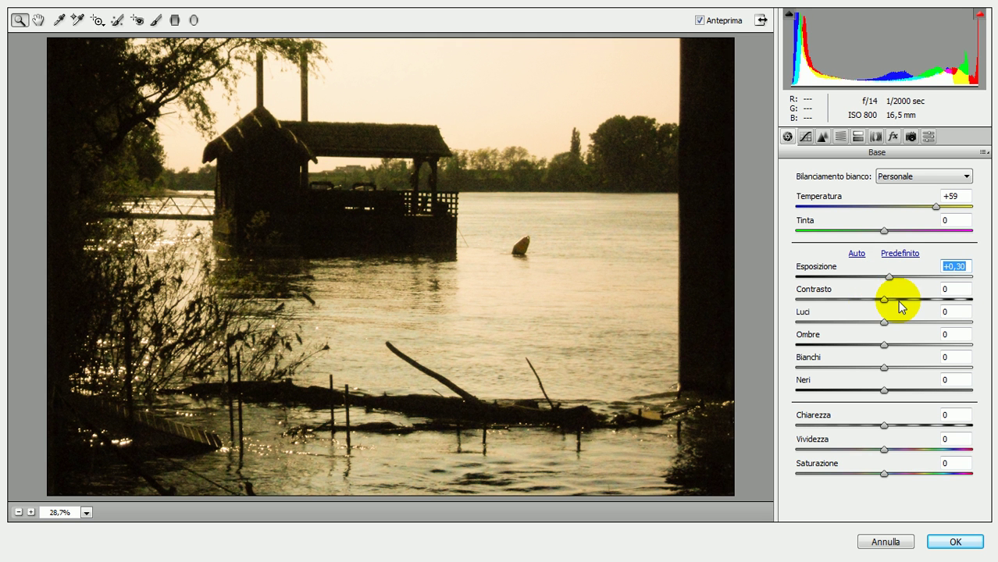
{"action": "mouse_move", "coordinate": [883, 303]}
{"action": "left_mouse_down"}
{"action": "mouse_move", "coordinate": [920, 303]}
{"action": "mouse_move", "coordinate": [846, 303]}
{"action": "mouse_move", "coordinate": [911, 310]}
{"action": "left_mouse_up"}
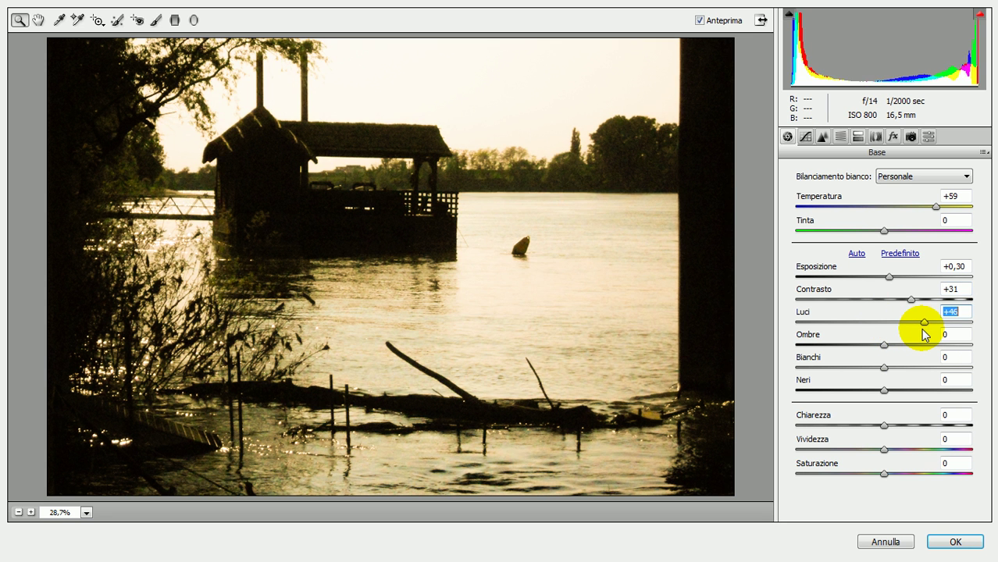
{"action": "mouse_move", "coordinate": [883, 328]}
{"action": "left_mouse_down"}
{"action": "mouse_move", "coordinate": [841, 334]}
{"action": "mouse_move", "coordinate": [949, 357]}
{"action": "left_mouse_up"}
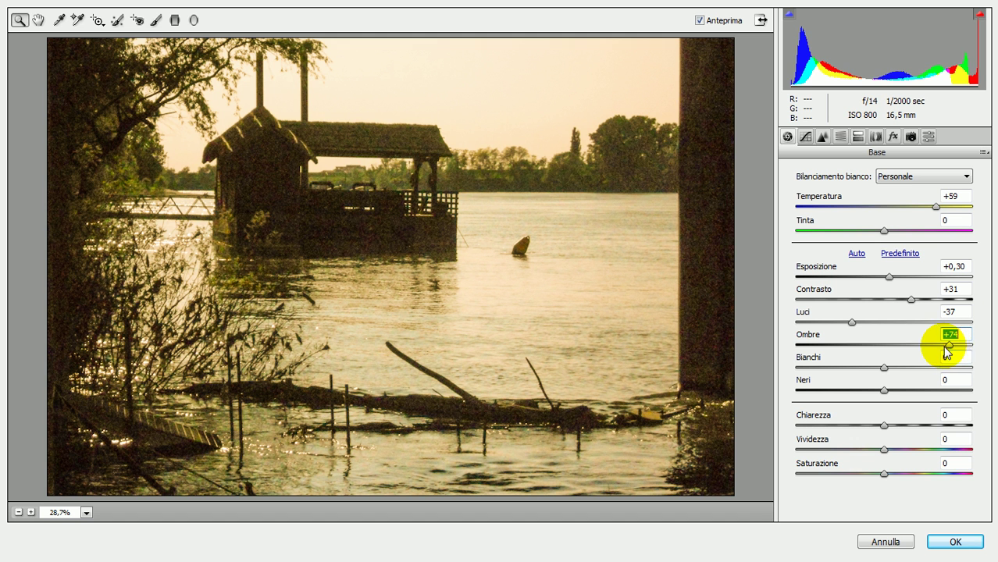
Step: Set Ombre -9, Bianchi +3, Chiarezza +8, Vividezza +23 and Saturazione +9
{"action": "left_click_drag", "start_coordinate": [946, 345], "coordinate": [878, 349]}
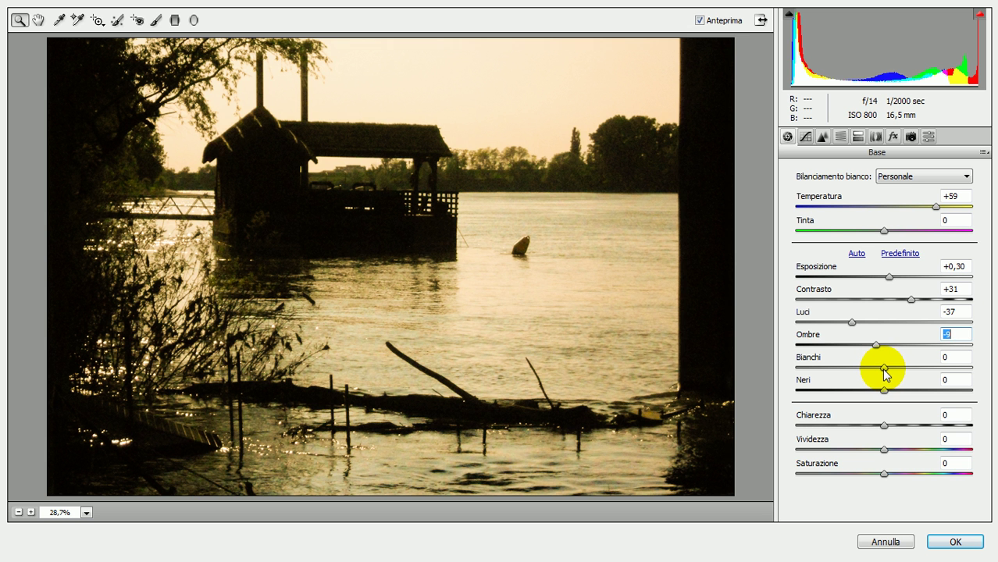
{"action": "mouse_move", "coordinate": [885, 368]}
{"action": "left_mouse_down"}
{"action": "mouse_move", "coordinate": [911, 371]}
{"action": "mouse_move", "coordinate": [886, 380]}
{"action": "left_mouse_up"}
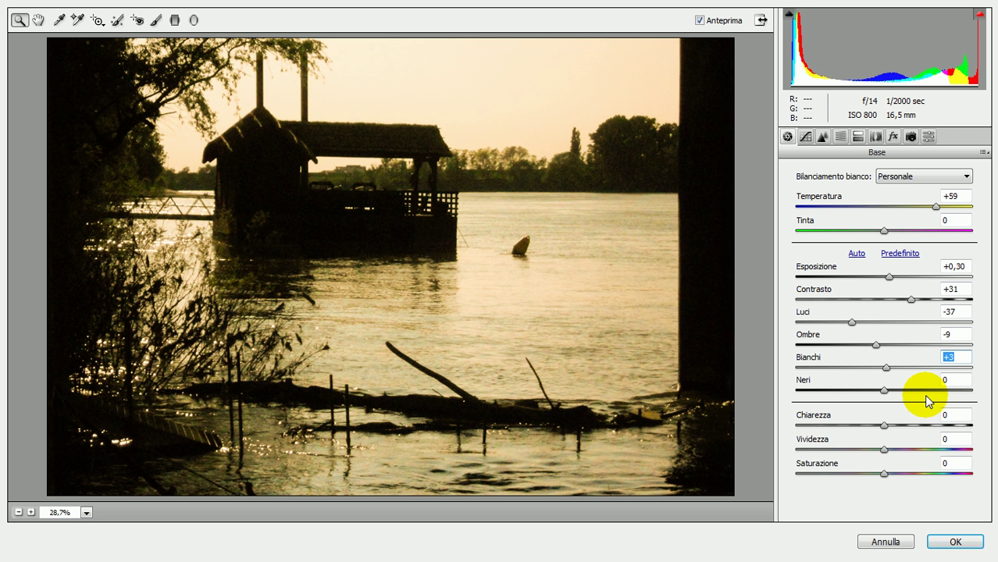
{"action": "mouse_move", "coordinate": [881, 426]}
{"action": "left_mouse_down"}
{"action": "mouse_move", "coordinate": [903, 426]}
{"action": "mouse_move", "coordinate": [889, 426]}
{"action": "left_mouse_up"}
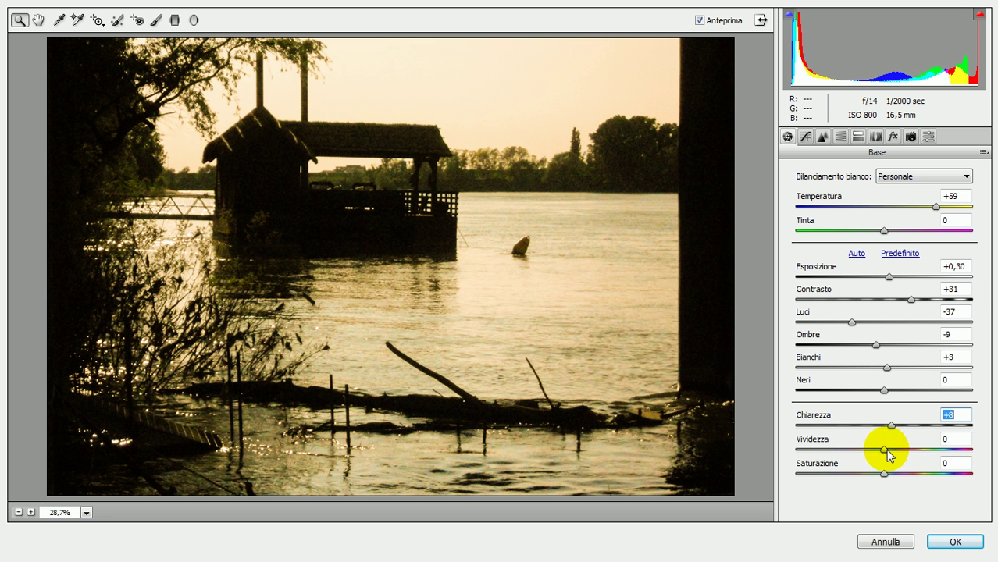
{"action": "mouse_move", "coordinate": [885, 453]}
{"action": "left_mouse_down"}
{"action": "mouse_move", "coordinate": [923, 463]}
{"action": "mouse_move", "coordinate": [915, 452]}
{"action": "mouse_move", "coordinate": [816, 449]}
{"action": "mouse_move", "coordinate": [895, 452]}
{"action": "mouse_move", "coordinate": [929, 464]}
{"action": "mouse_move", "coordinate": [893, 461]}
{"action": "mouse_move", "coordinate": [908, 460]}
{"action": "mouse_move", "coordinate": [898, 475]}
{"action": "mouse_move", "coordinate": [931, 482]}
{"action": "mouse_move", "coordinate": [886, 478]}
{"action": "mouse_move", "coordinate": [947, 479]}
{"action": "mouse_move", "coordinate": [890, 482]}
{"action": "left_mouse_up"}
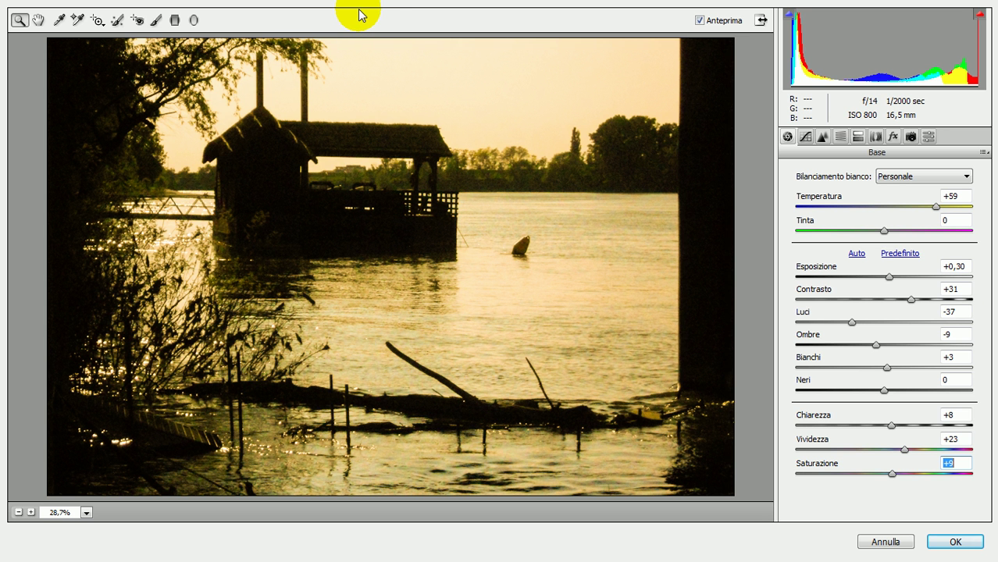
Step: Drag a graduated filter from the top of the sky down to the river horizon
{"action": "left_click", "coordinate": [176, 21]}
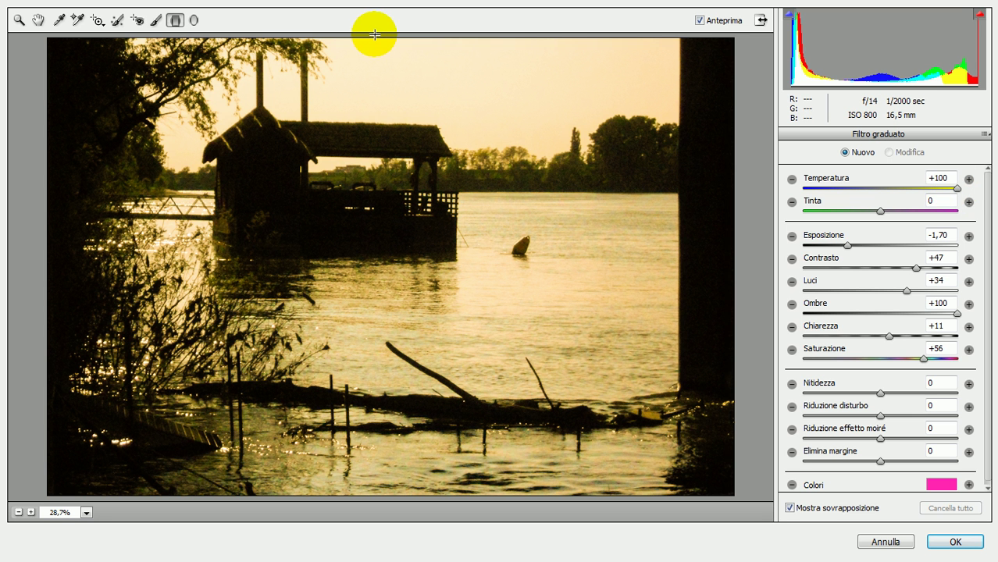
{"action": "left_click_drag", "start_coordinate": [375, 34], "coordinate": [374, 63]}
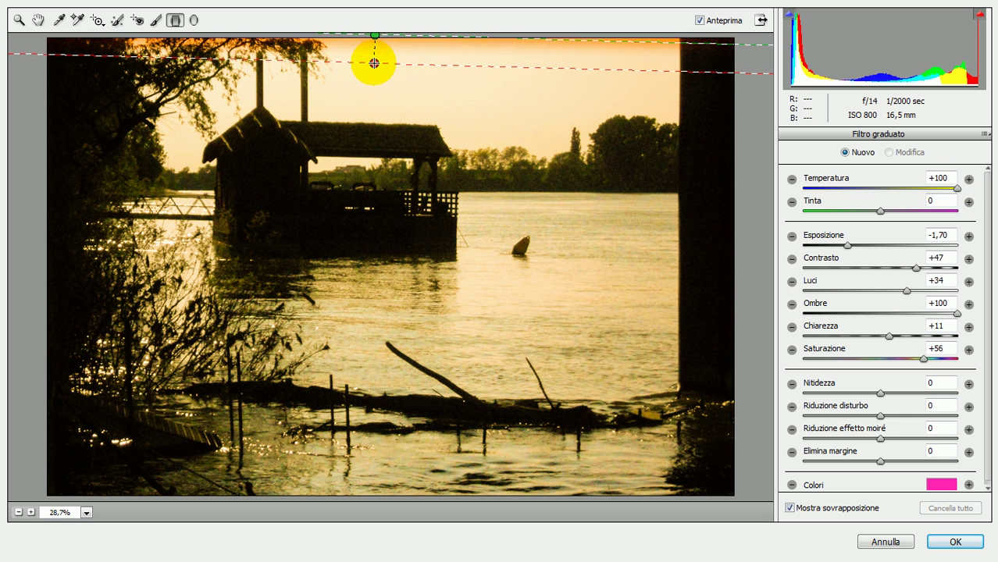
{"action": "left_click_drag", "start_coordinate": [374, 63], "coordinate": [376, 219]}
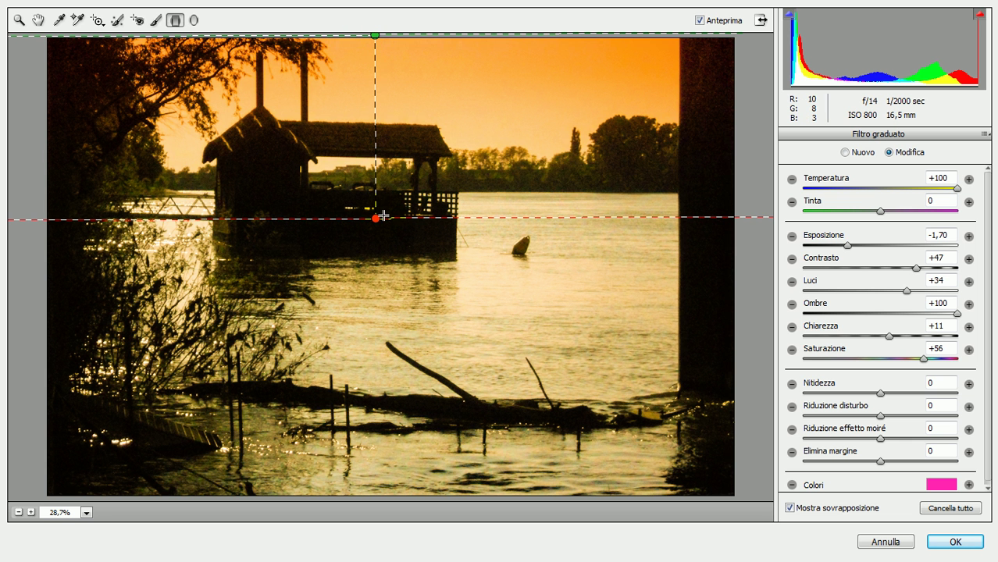
{"action": "mouse_move", "coordinate": [379, 224]}
{"action": "left_mouse_down"}
{"action": "mouse_move", "coordinate": [381, 268]}
{"action": "mouse_move", "coordinate": [379, 236]}
{"action": "left_mouse_up"}
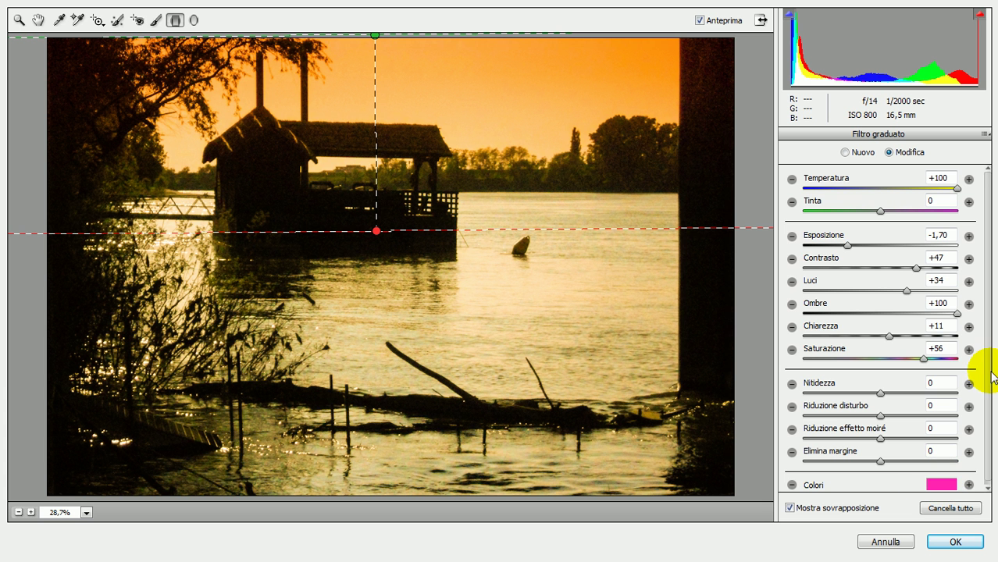
{"action": "scroll", "coordinate": [985, 391], "scroll_direction": "down", "scroll_amount": 1}
Step: Tint the sky's graduated filter red-orange (Tonalità 6, Saturazione 88)
{"action": "left_click", "coordinate": [941, 482]}
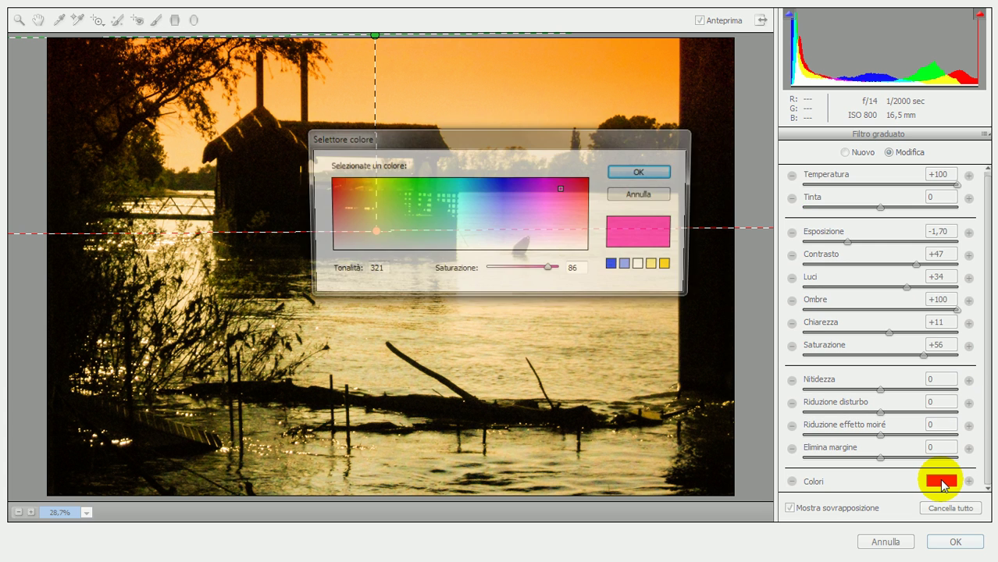
{"action": "left_click_drag", "start_coordinate": [599, 140], "coordinate": [890, 104]}
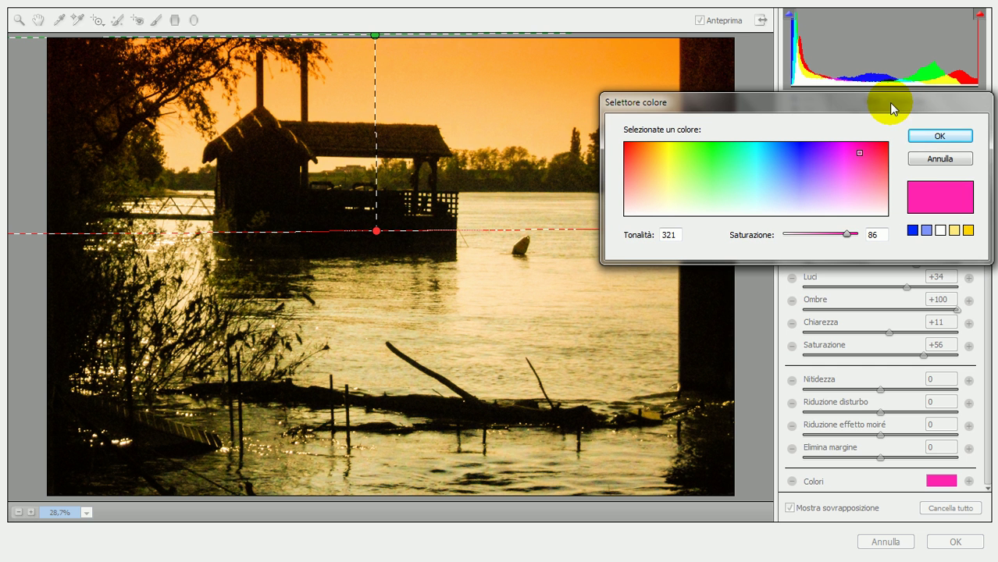
{"action": "left_click", "coordinate": [819, 153]}
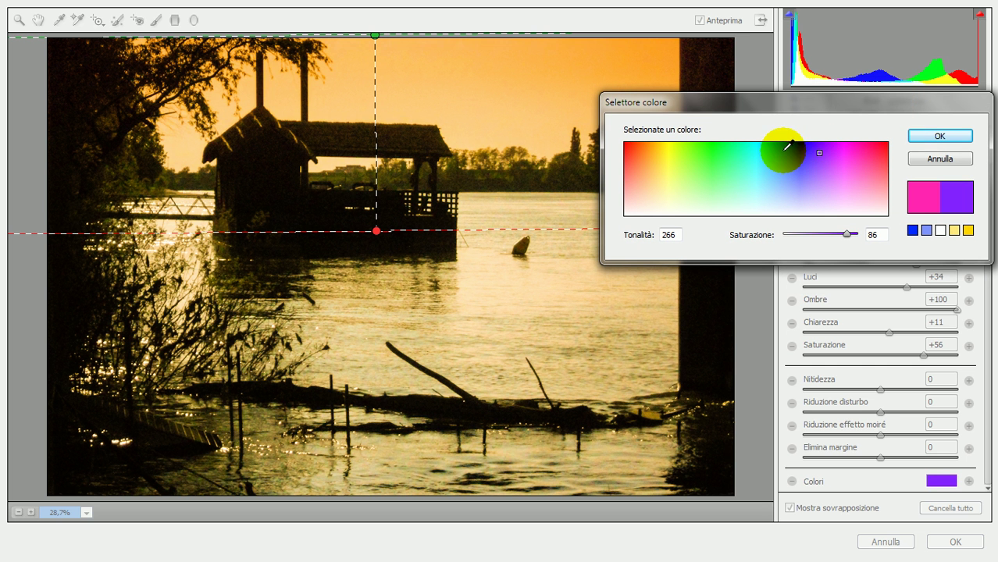
{"action": "left_click", "coordinate": [722, 157]}
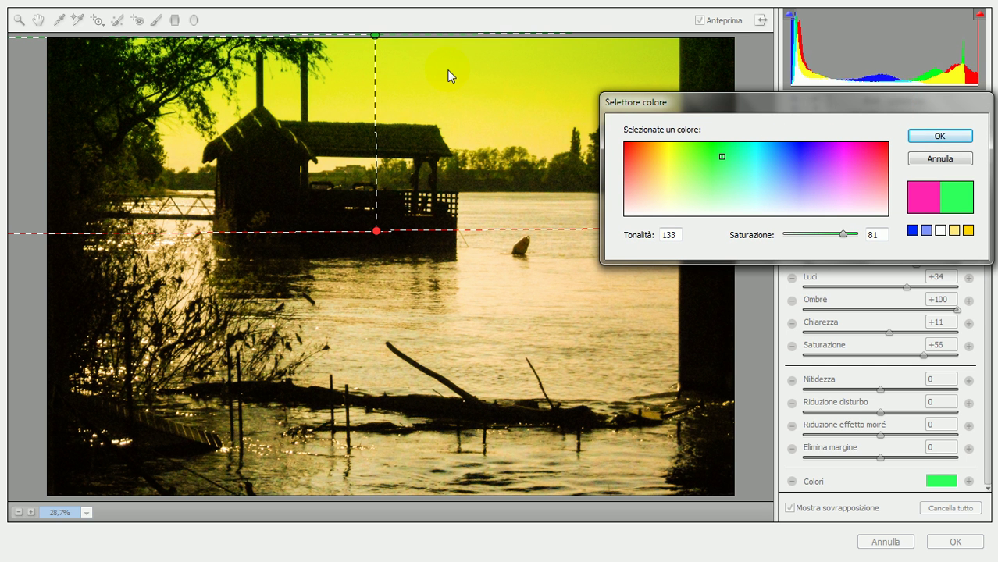
{"action": "left_click", "coordinate": [672, 155]}
{"action": "left_click", "coordinate": [633, 160]}
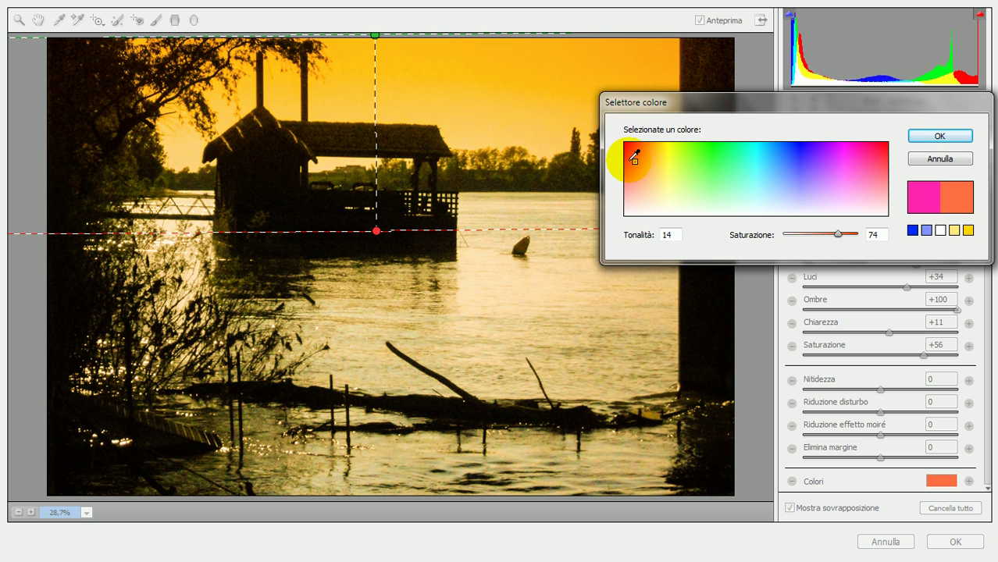
{"action": "left_click", "coordinate": [632, 151]}
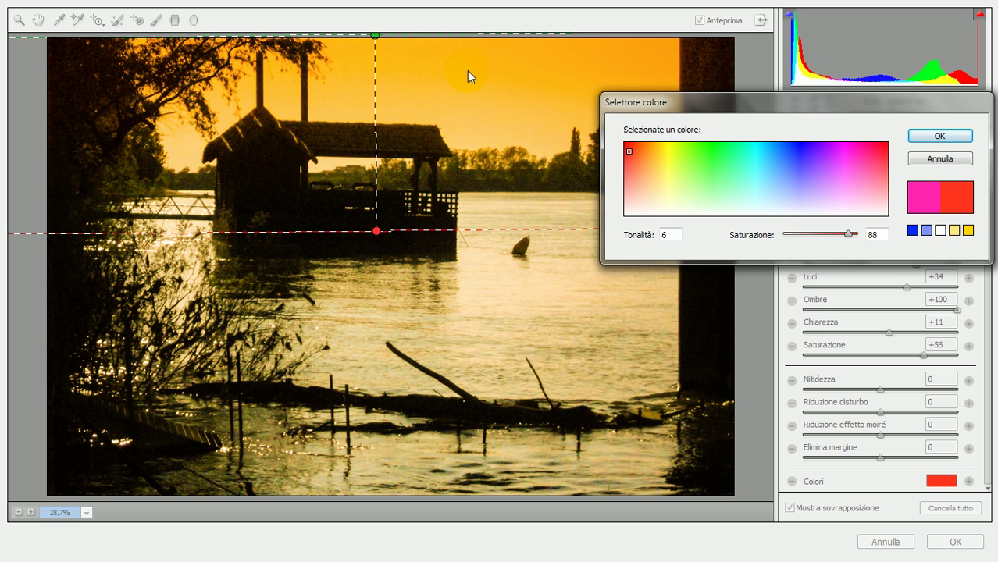
Step: Confirm the red-orange tint and add a second graduated filter rising from the bottom edge
{"action": "left_click", "coordinate": [937, 138]}
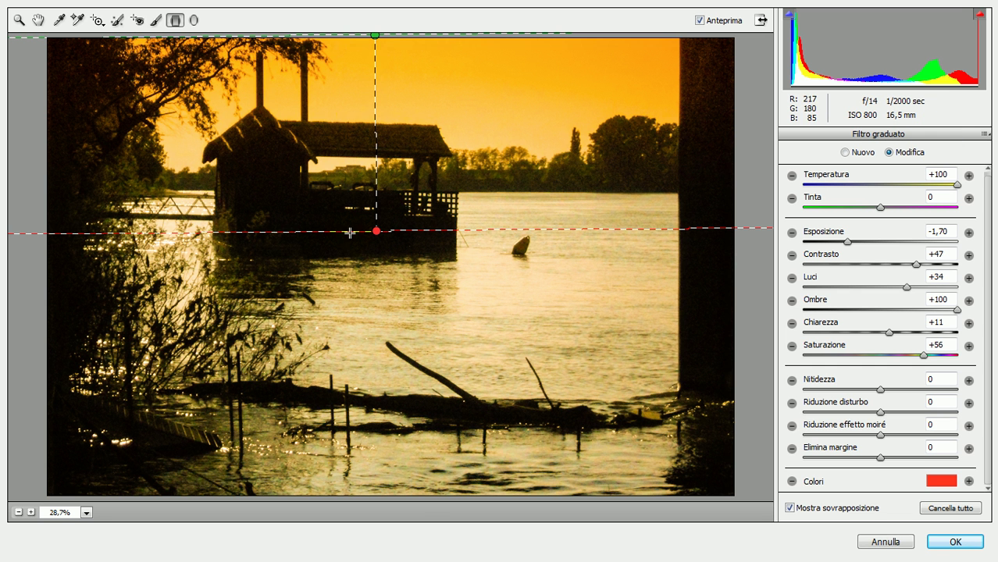
{"action": "left_click", "coordinate": [380, 499]}
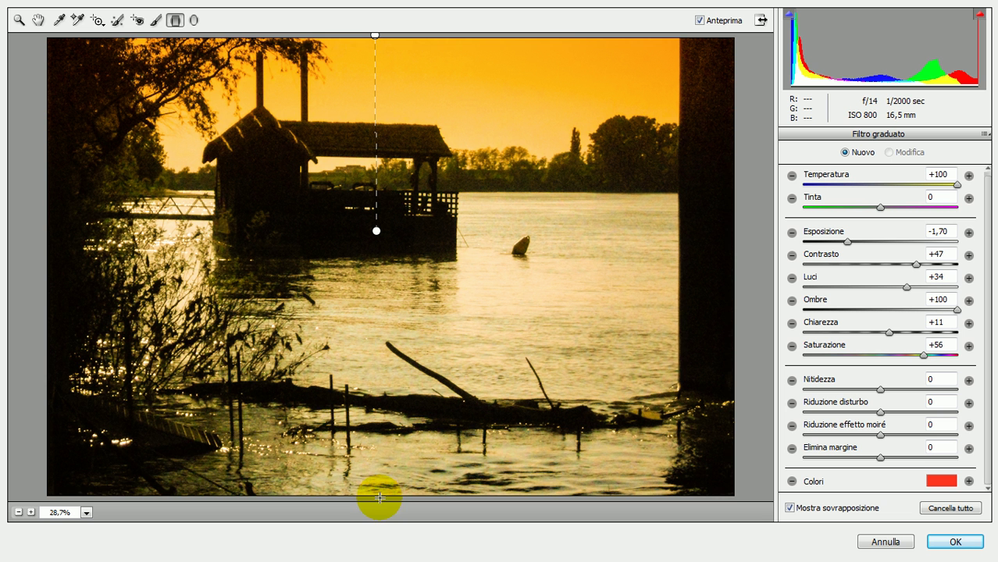
{"action": "left_click_drag", "start_coordinate": [379, 497], "coordinate": [379, 278]}
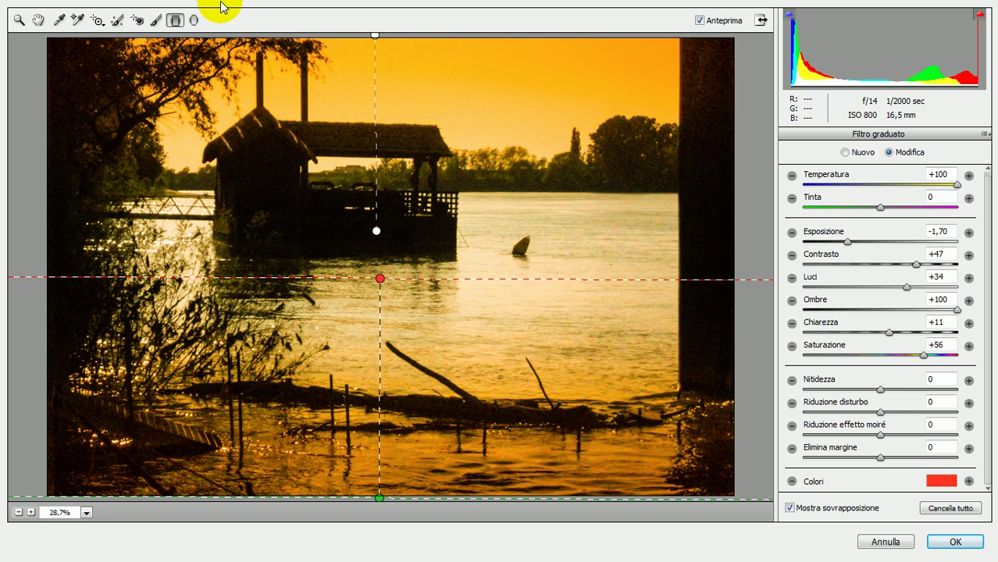
Step: Set the Base Temperatura to about -33 so the water turns blue, then apply Camera Raw
{"action": "left_click", "coordinate": [36, 20]}
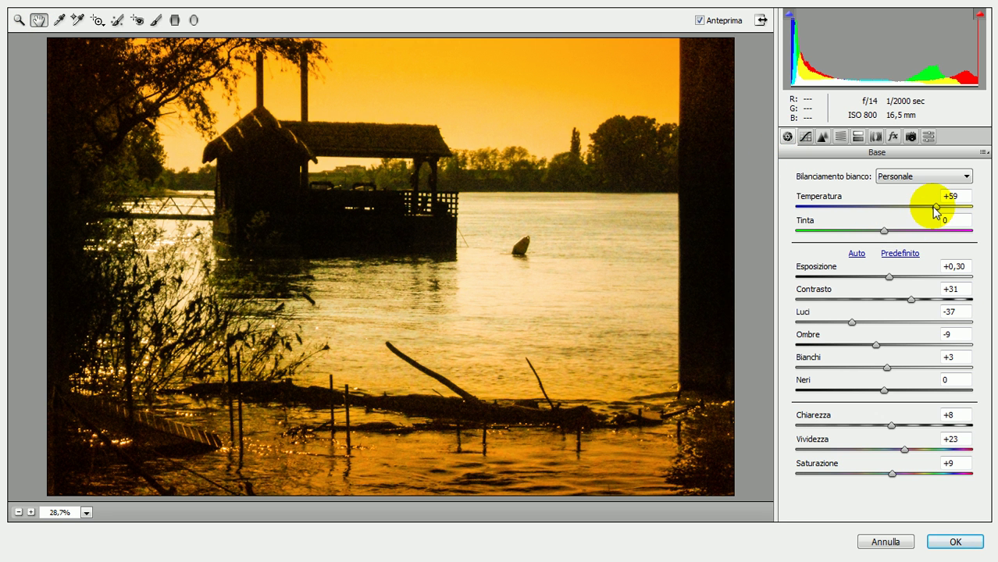
{"action": "left_click_drag", "start_coordinate": [935, 206], "coordinate": [852, 219]}
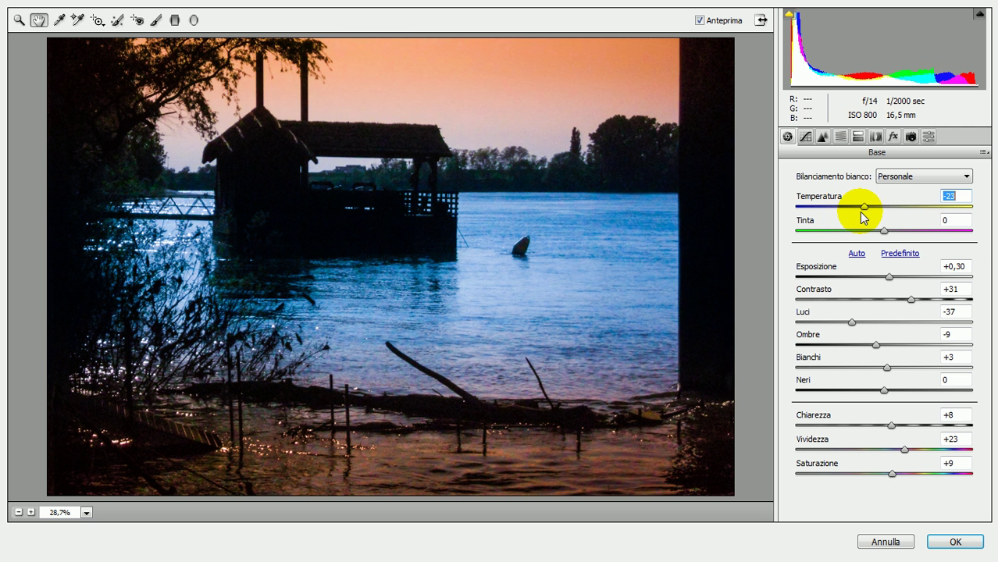
{"action": "mouse_move", "coordinate": [861, 213]}
{"action": "left_mouse_down"}
{"action": "mouse_move", "coordinate": [844, 213]}
{"action": "mouse_move", "coordinate": [855, 220]}
{"action": "left_mouse_up"}
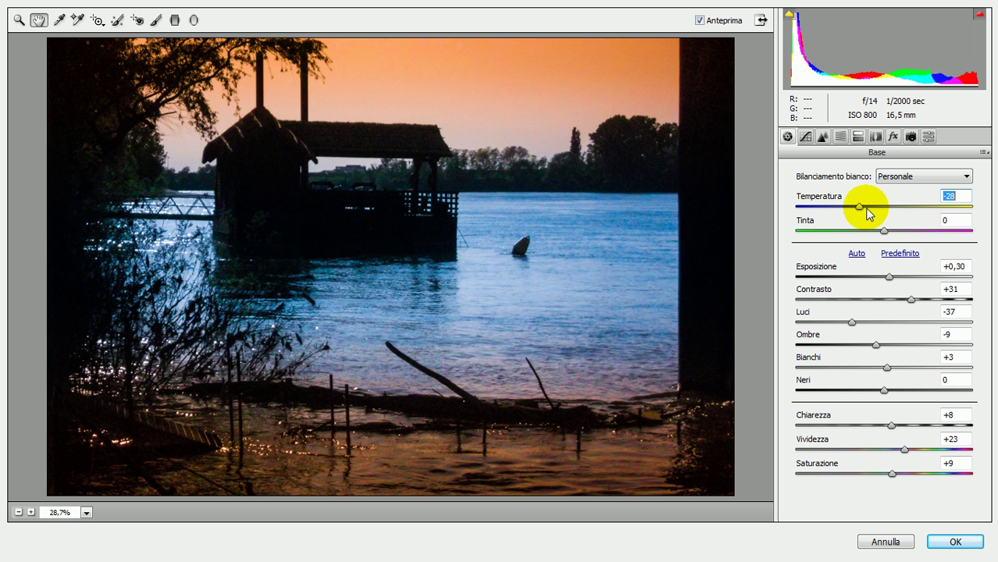
{"action": "mouse_move", "coordinate": [869, 214]}
{"action": "left_mouse_down"}
{"action": "mouse_move", "coordinate": [884, 207]}
{"action": "mouse_move", "coordinate": [842, 216]}
{"action": "left_mouse_up"}
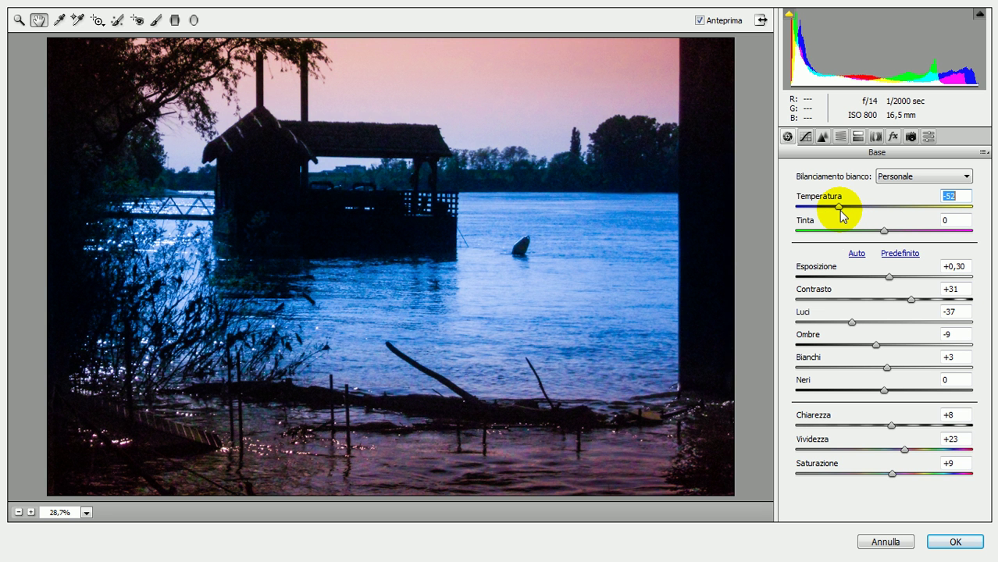
{"action": "left_click_drag", "start_coordinate": [840, 216], "coordinate": [856, 219]}
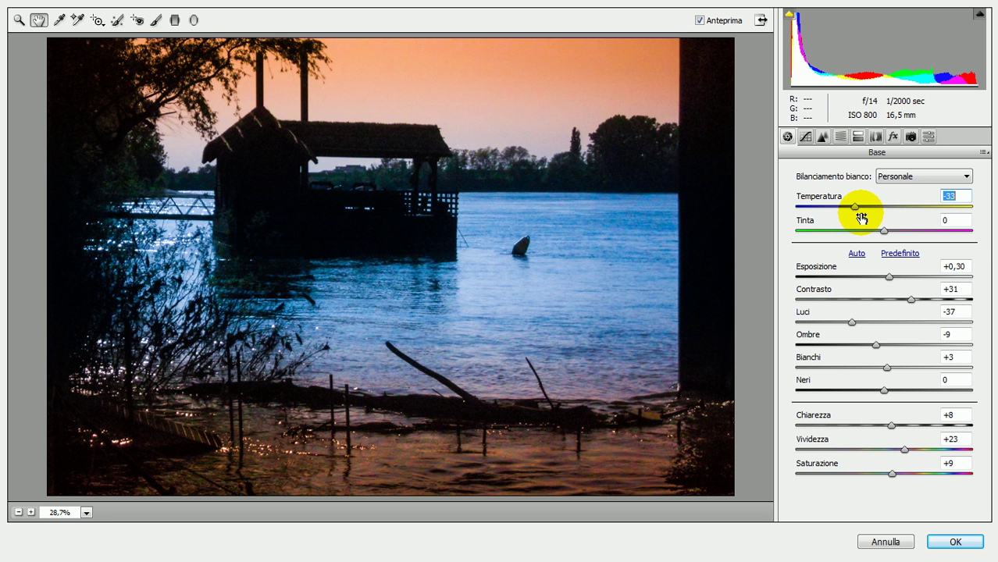
{"action": "left_click", "coordinate": [951, 544]}
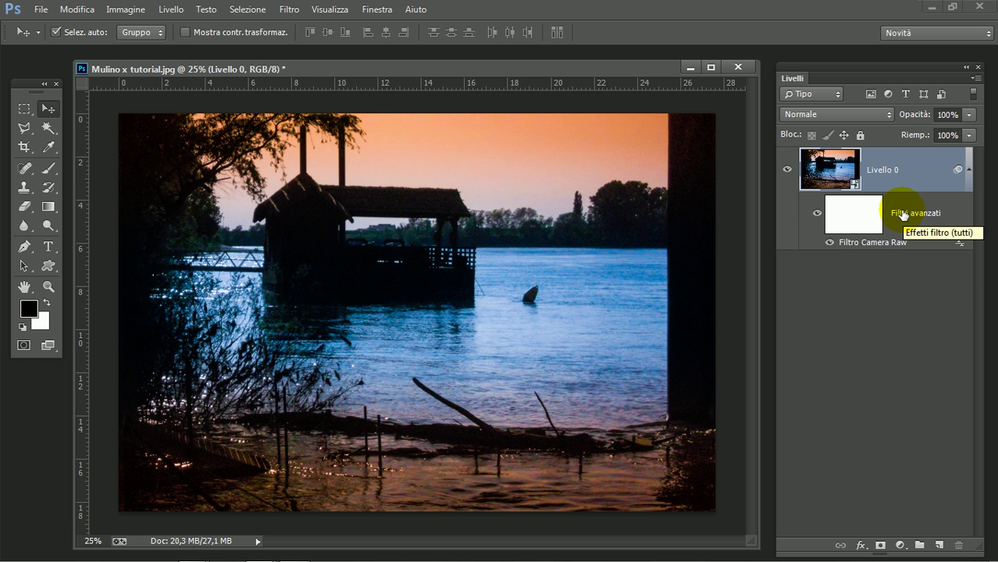
{"action": "left_click", "coordinate": [815, 215]}
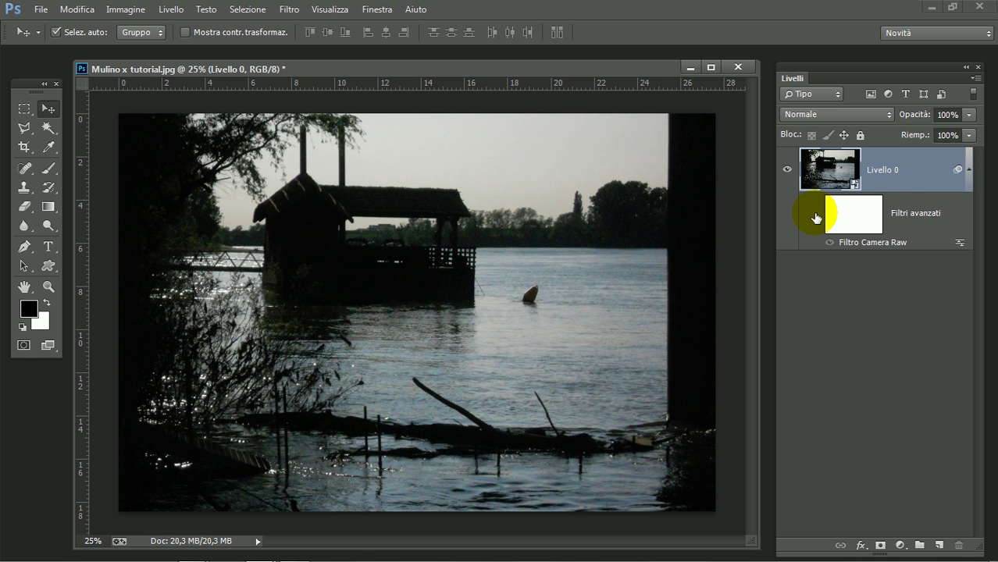
{"action": "left_click", "coordinate": [815, 215]}
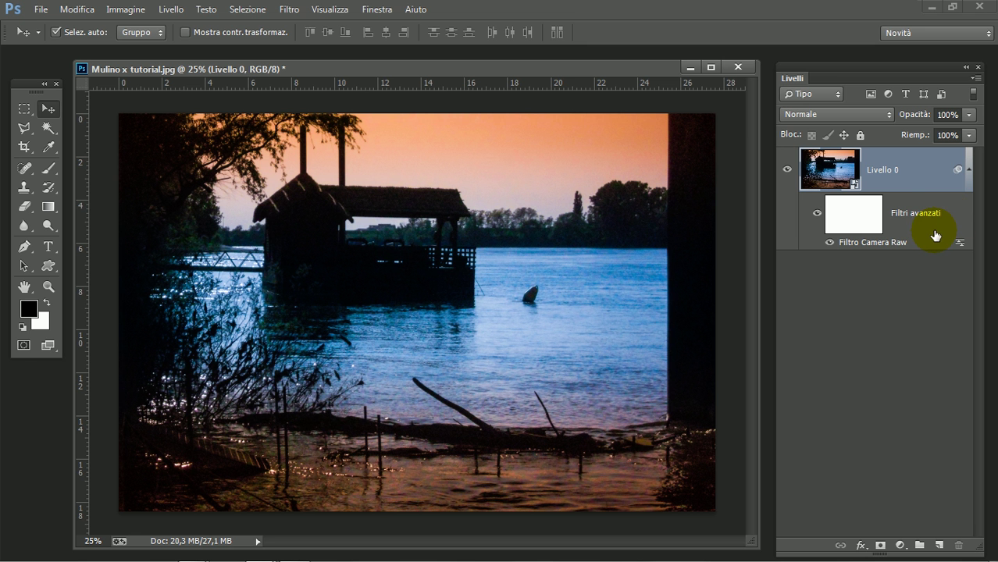
Step: Reopen the Camera Raw smart filter and raise the overall Temperatura to -17 for a more orange sky
{"action": "double_click", "coordinate": [858, 244]}
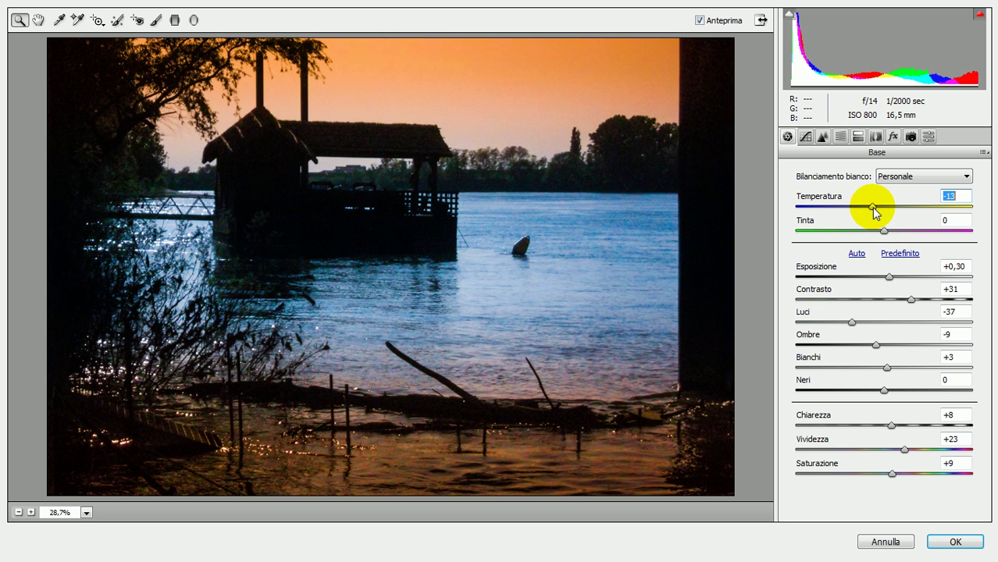
{"action": "mouse_move", "coordinate": [857, 209]}
{"action": "left_mouse_down"}
{"action": "mouse_move", "coordinate": [887, 212]}
{"action": "mouse_move", "coordinate": [843, 212]}
{"action": "mouse_move", "coordinate": [869, 212]}
{"action": "left_mouse_up"}
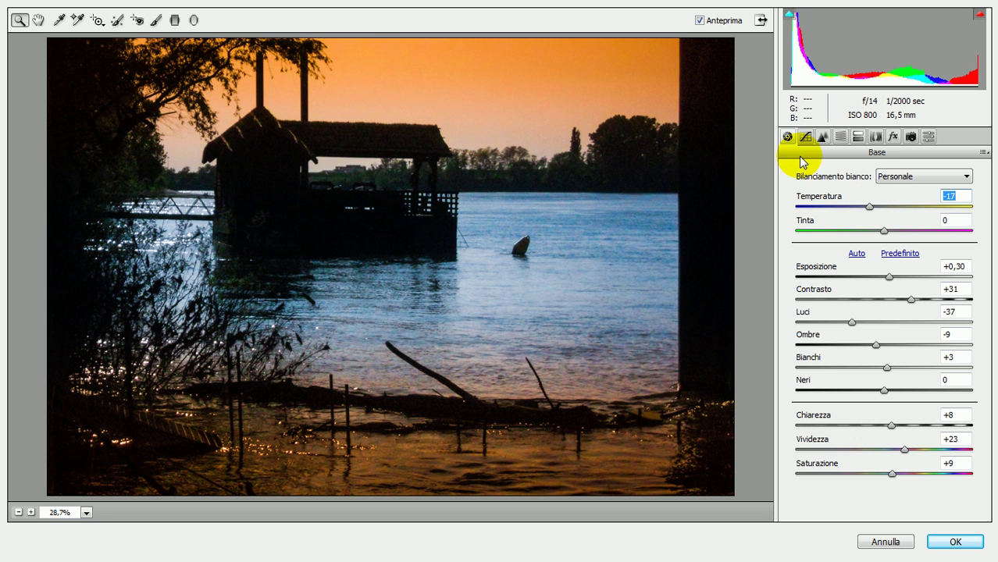
{"action": "left_click", "coordinate": [175, 19]}
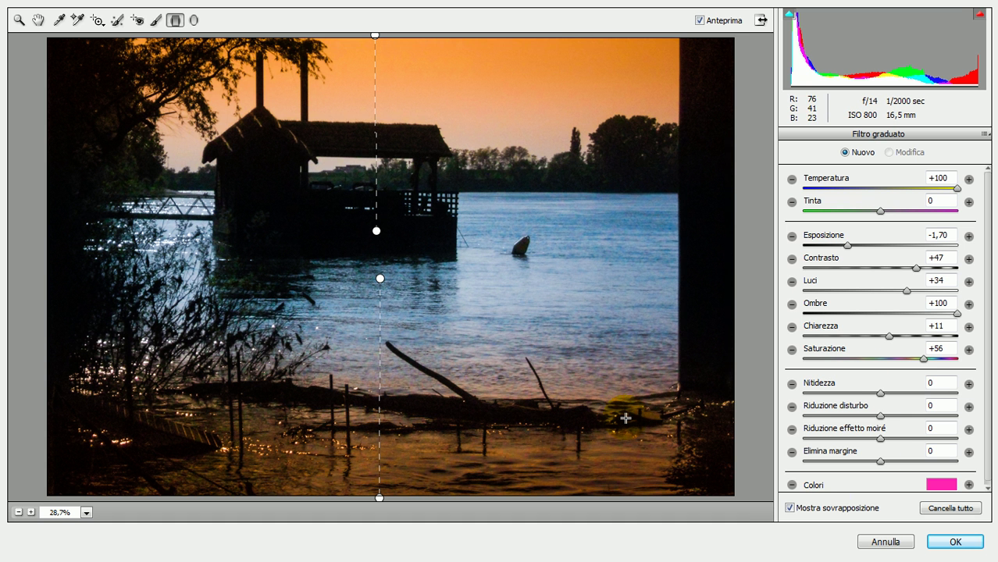
Step: Tint the sky's graduated filter magenta (Tonalità 308, Saturazione 83) after trying orange, green and blue
{"action": "left_click", "coordinate": [377, 230]}
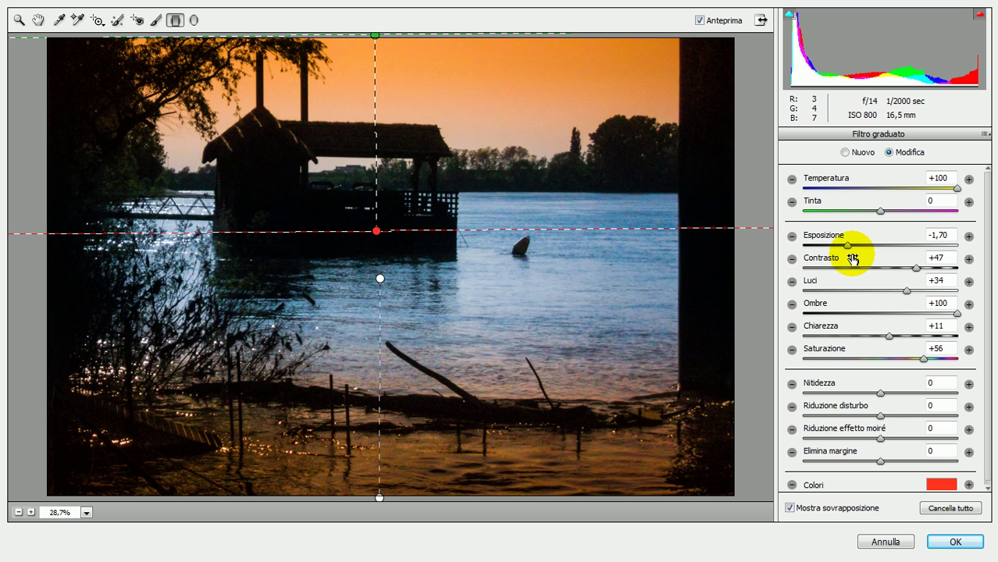
{"action": "left_click", "coordinate": [945, 485]}
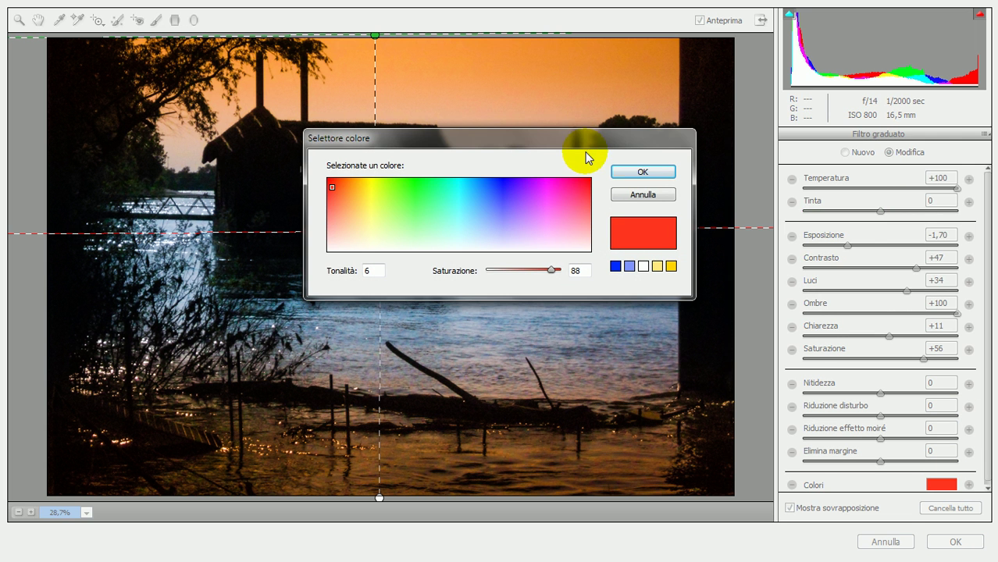
{"action": "mouse_move", "coordinate": [586, 153]}
{"action": "left_mouse_down"}
{"action": "mouse_move", "coordinate": [648, 137]}
{"action": "mouse_move", "coordinate": [868, 121]}
{"action": "left_mouse_up"}
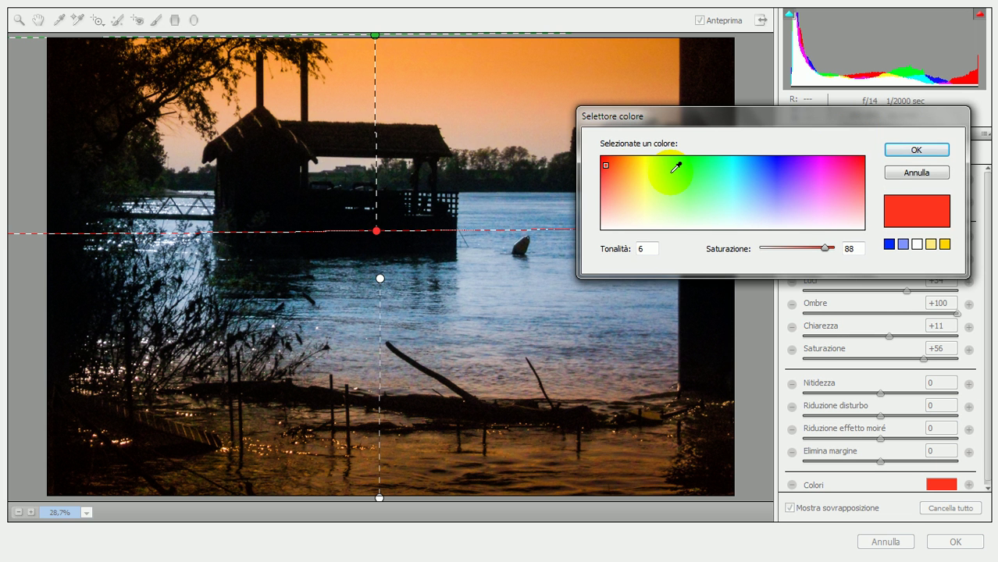
{"action": "left_click", "coordinate": [629, 172]}
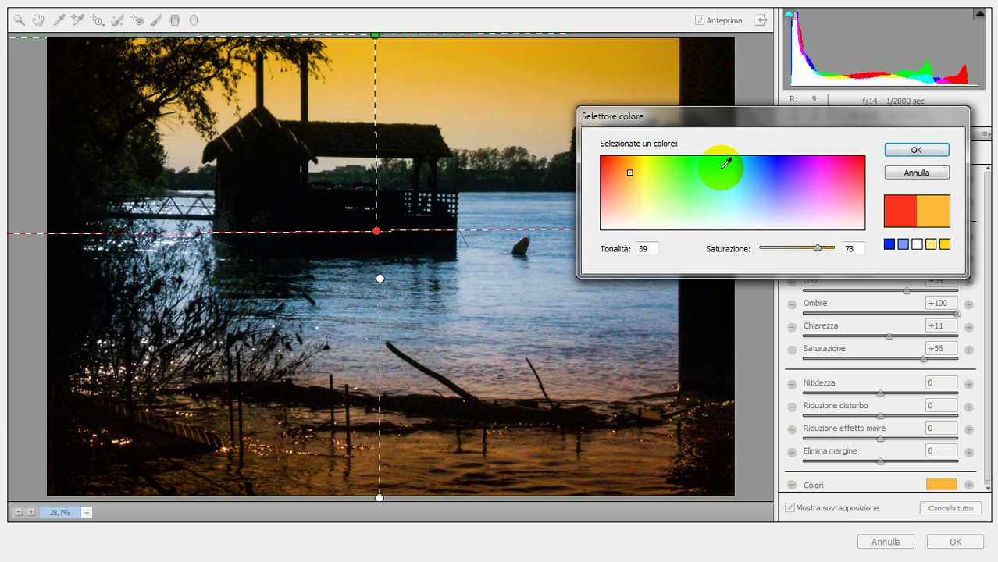
{"action": "left_click", "coordinate": [722, 165]}
{"action": "left_click", "coordinate": [765, 165]}
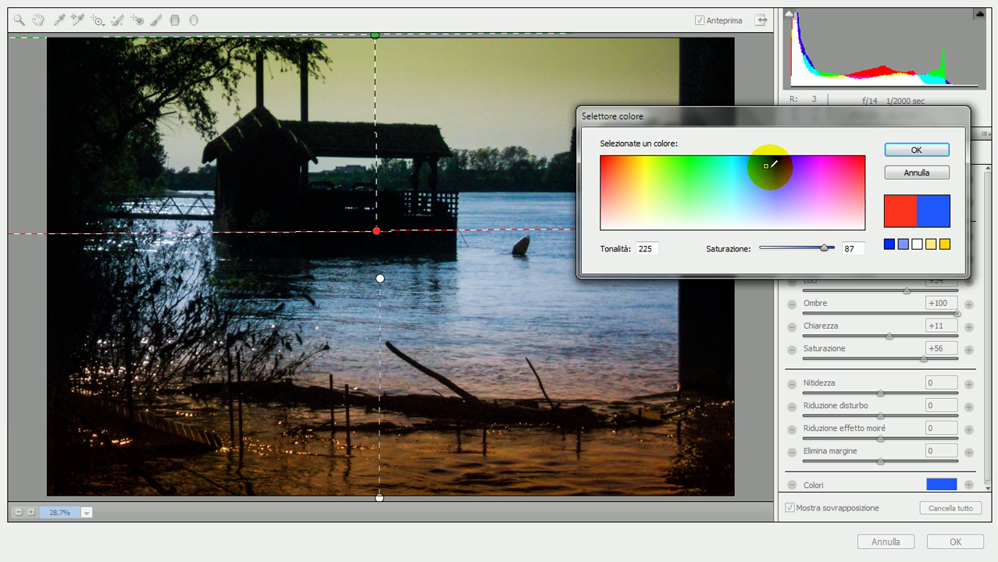
{"action": "left_click", "coordinate": [828, 168]}
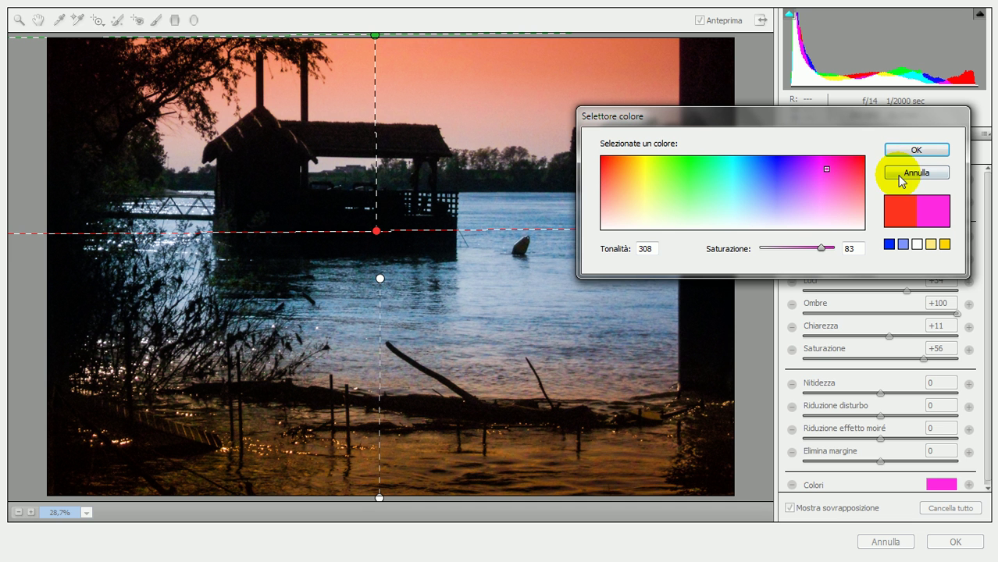
{"action": "left_click", "coordinate": [913, 150]}
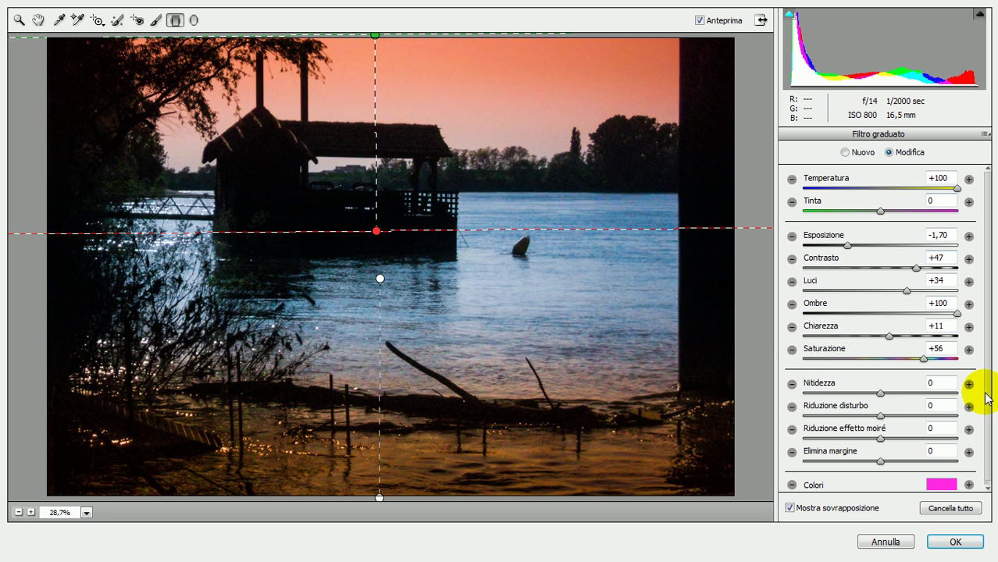
Step: Apply the Camera Raw edits and select the smart filter mask on Livello 0
{"action": "left_click", "coordinate": [891, 543]}
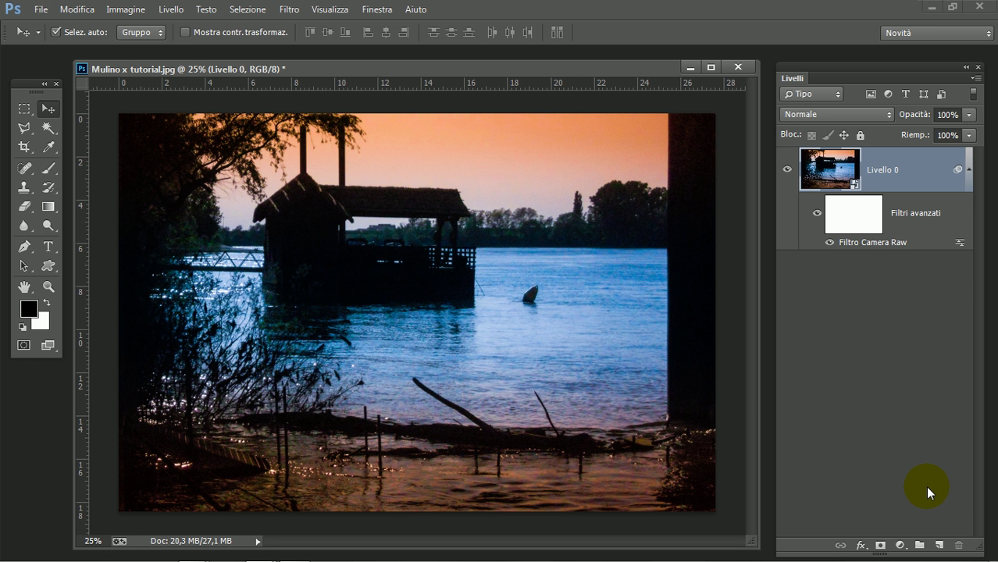
{"action": "left_click", "coordinate": [868, 220]}
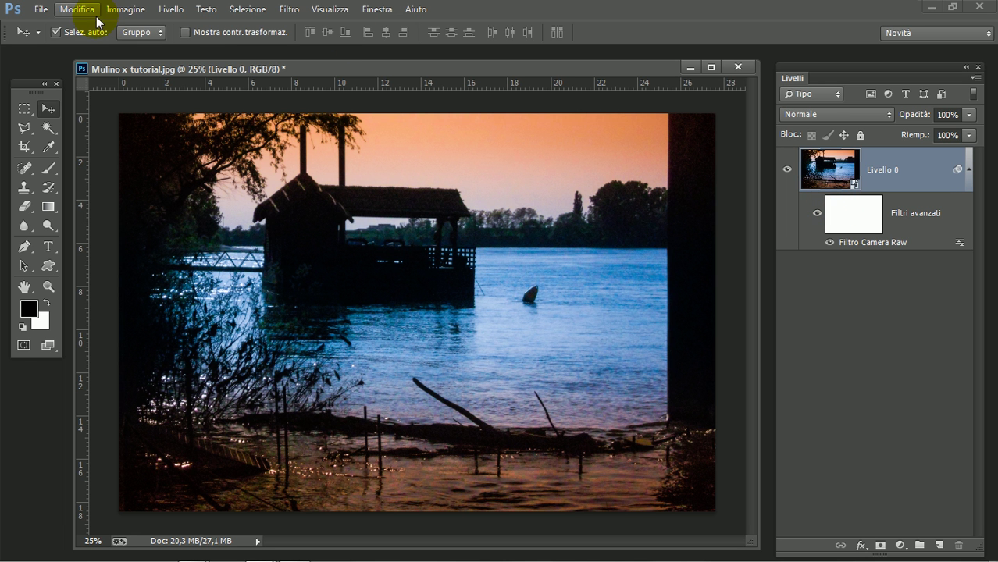
Step: Flatten the image with Livello > Unico livello into a single Sfondo layer
{"action": "left_click", "coordinate": [170, 11]}
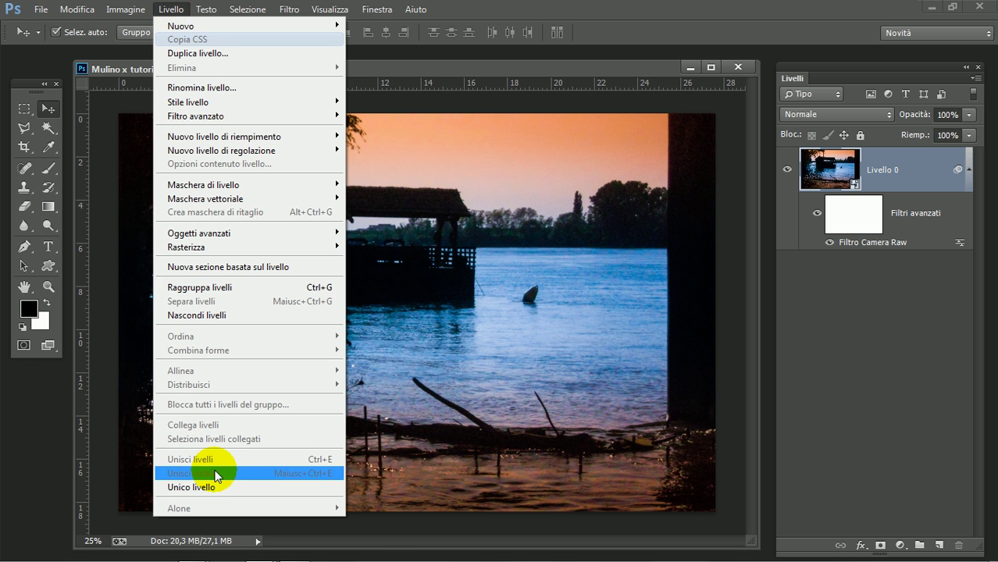
{"action": "left_click", "coordinate": [235, 487]}
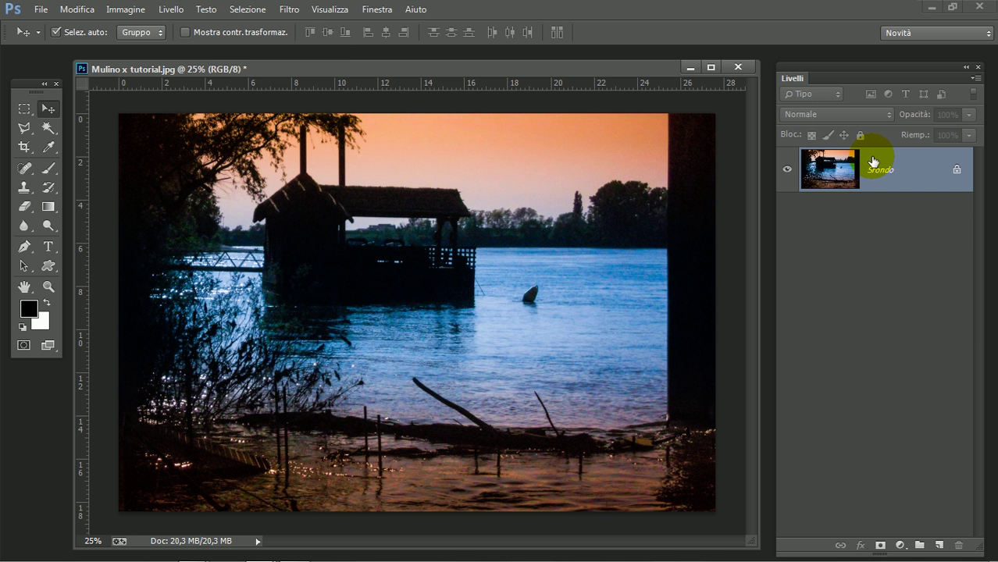